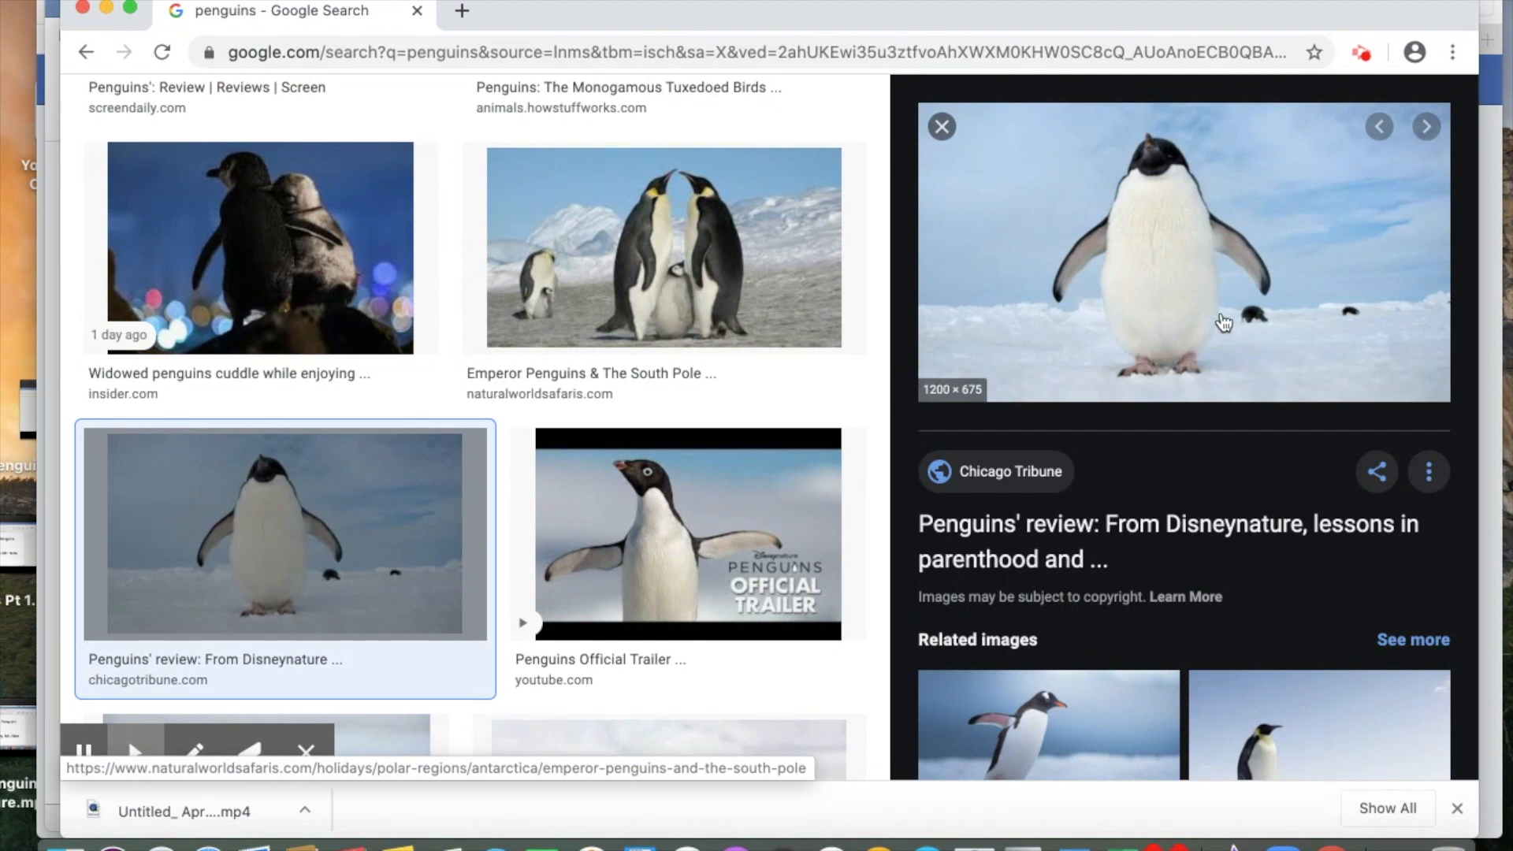
Copy the Chicago Tribune penguin image from the search results and paste it into the empty text box on Word's Habitat page
right_click(1278, 323)
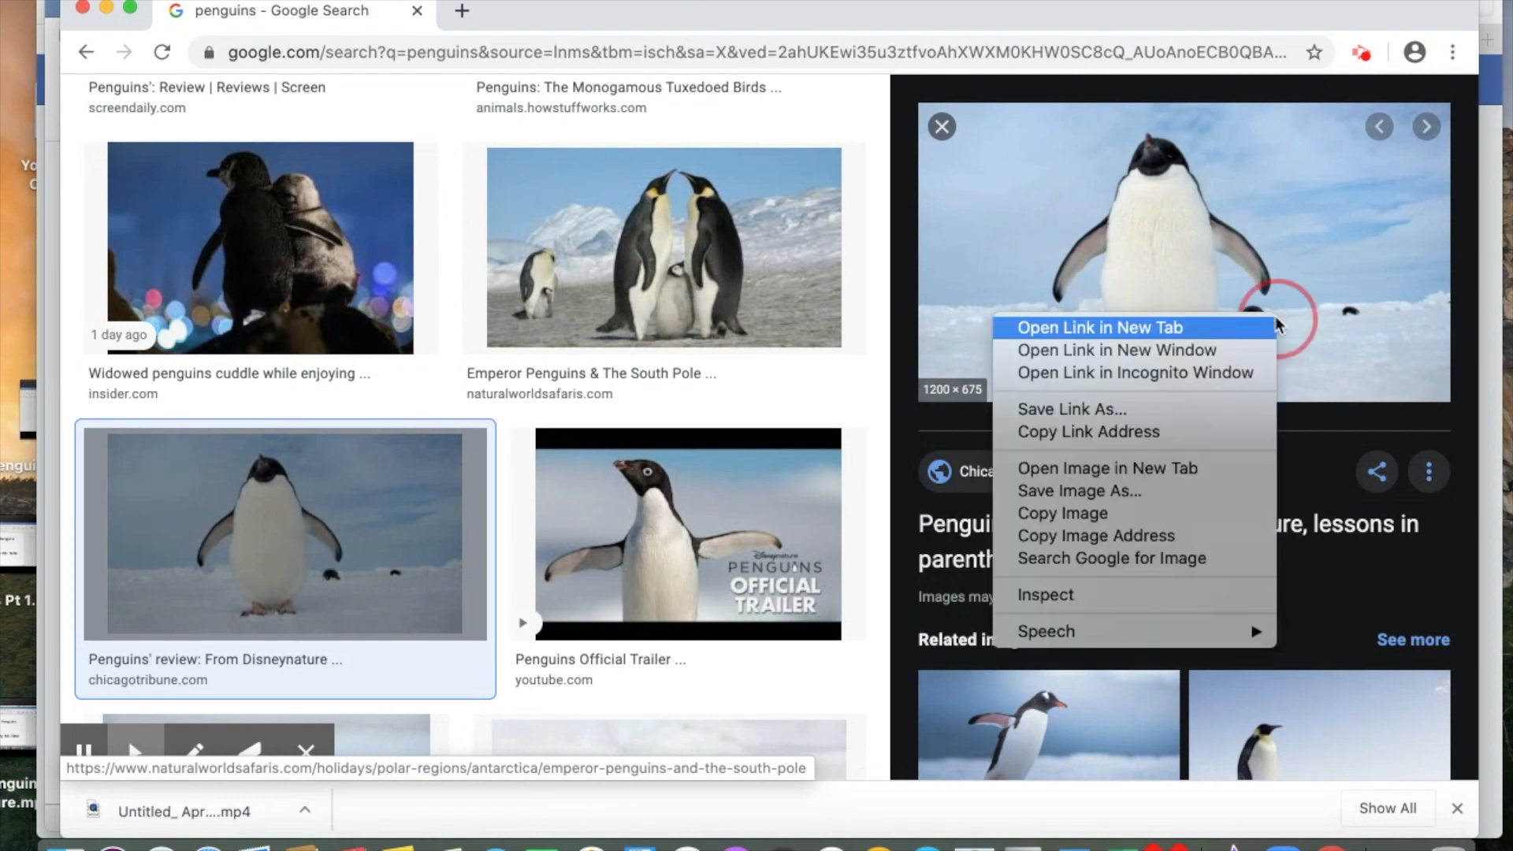
click(1098, 516)
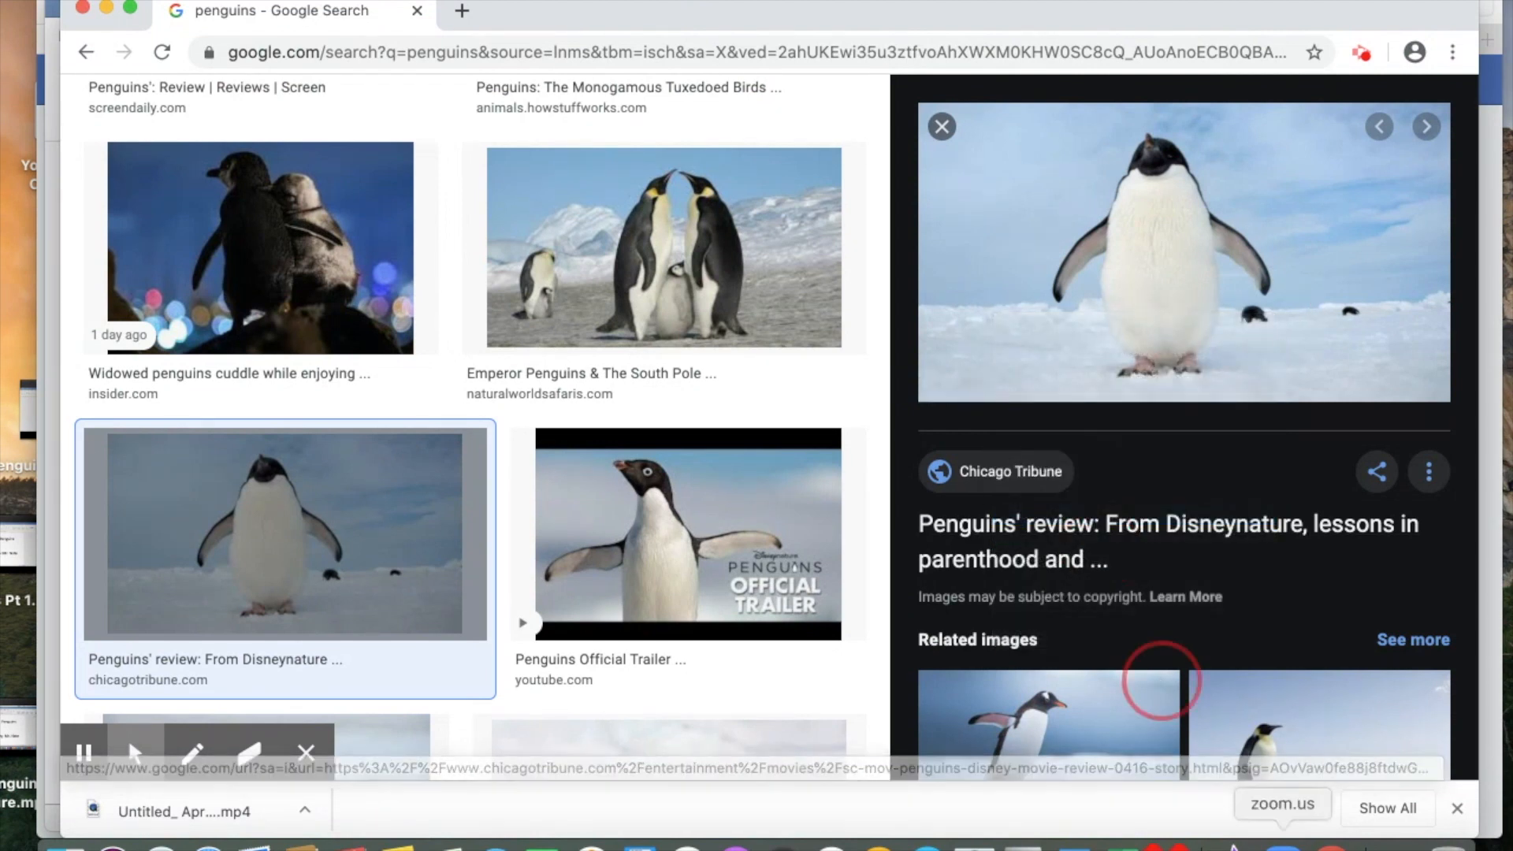
click(1067, 847)
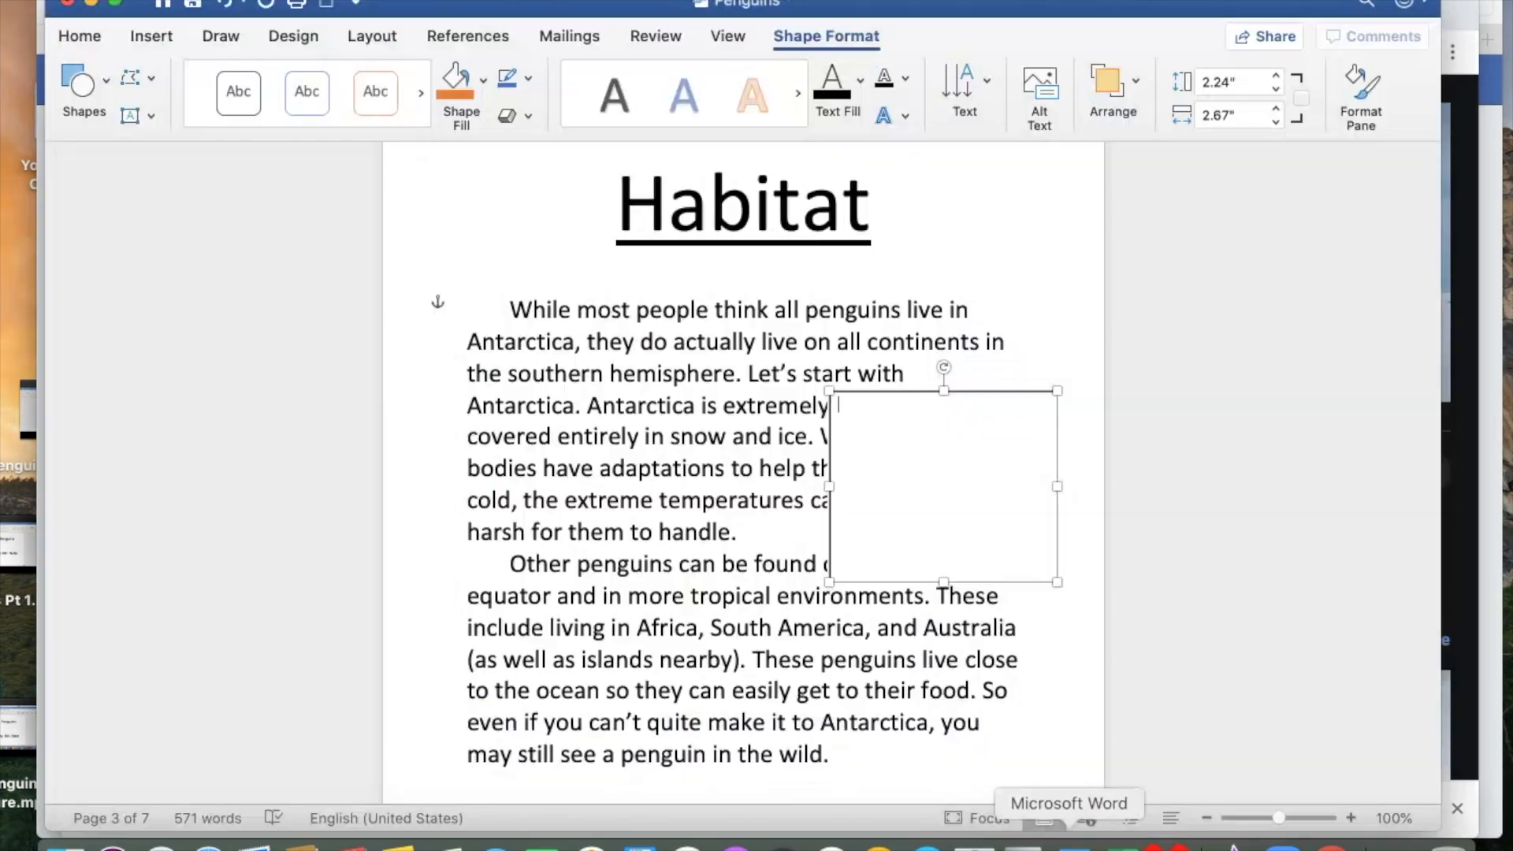
right_click(886, 486)
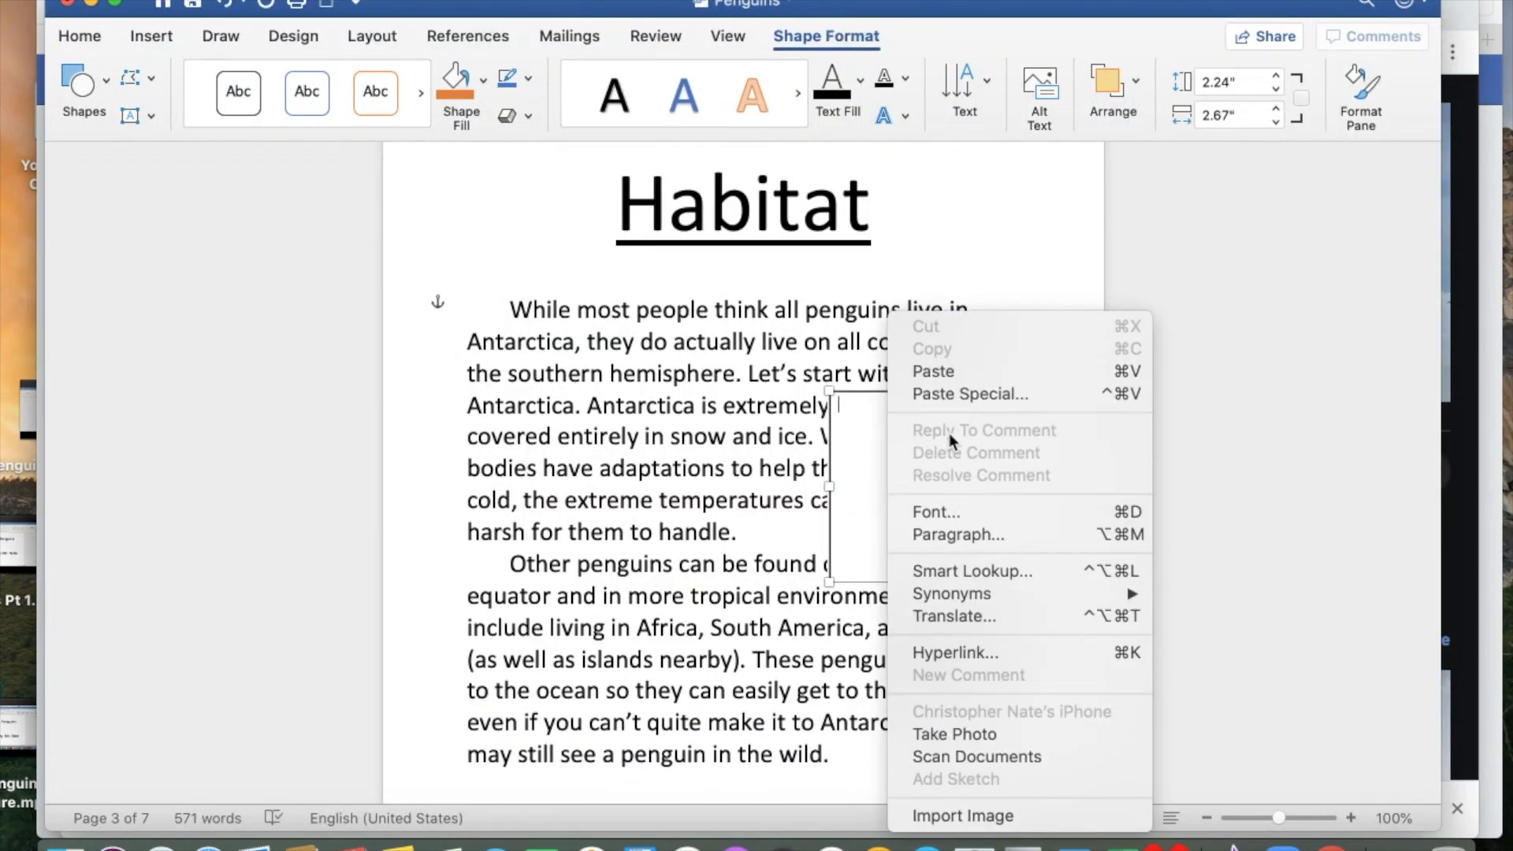
click(936, 371)
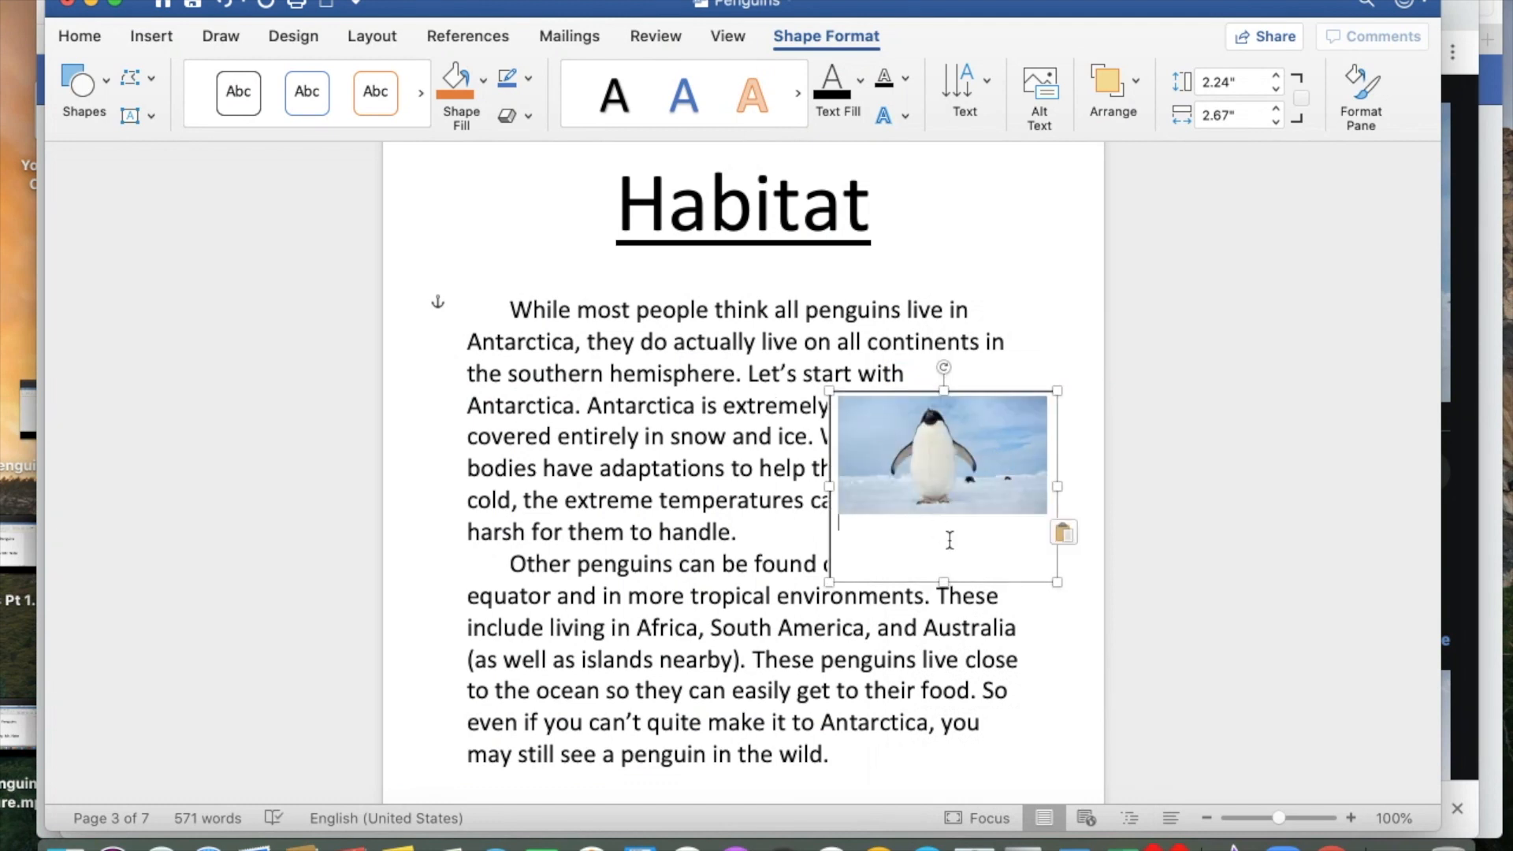
Enlarge the pasted penguin picture and resize its text box to fit, about 3.21" wide and 2.04" high
click(939, 490)
drag(837, 513, 769, 555)
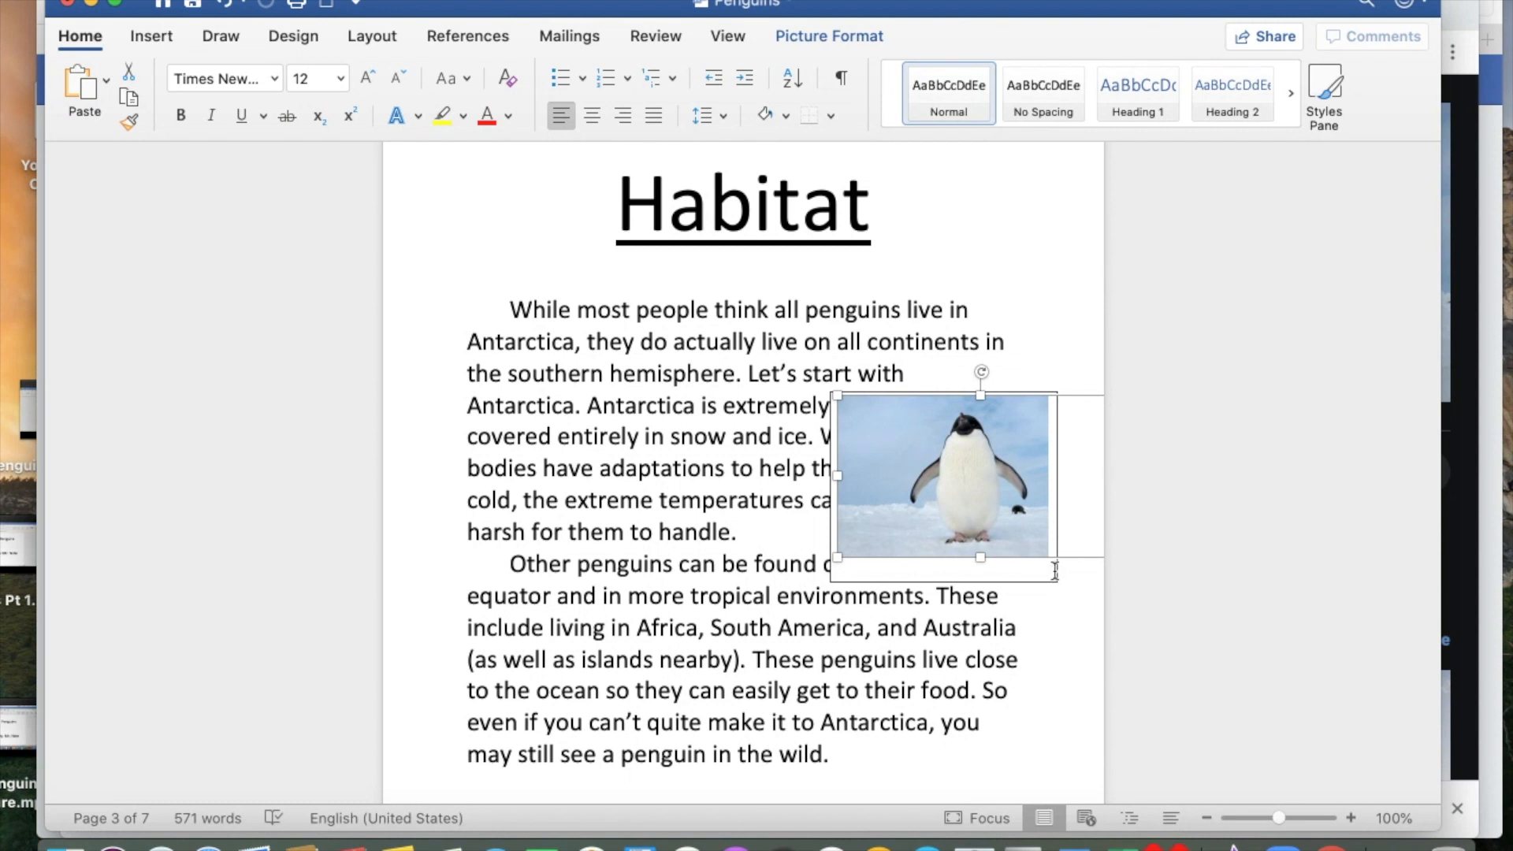
click(1055, 571)
drag(1058, 486, 1101, 487)
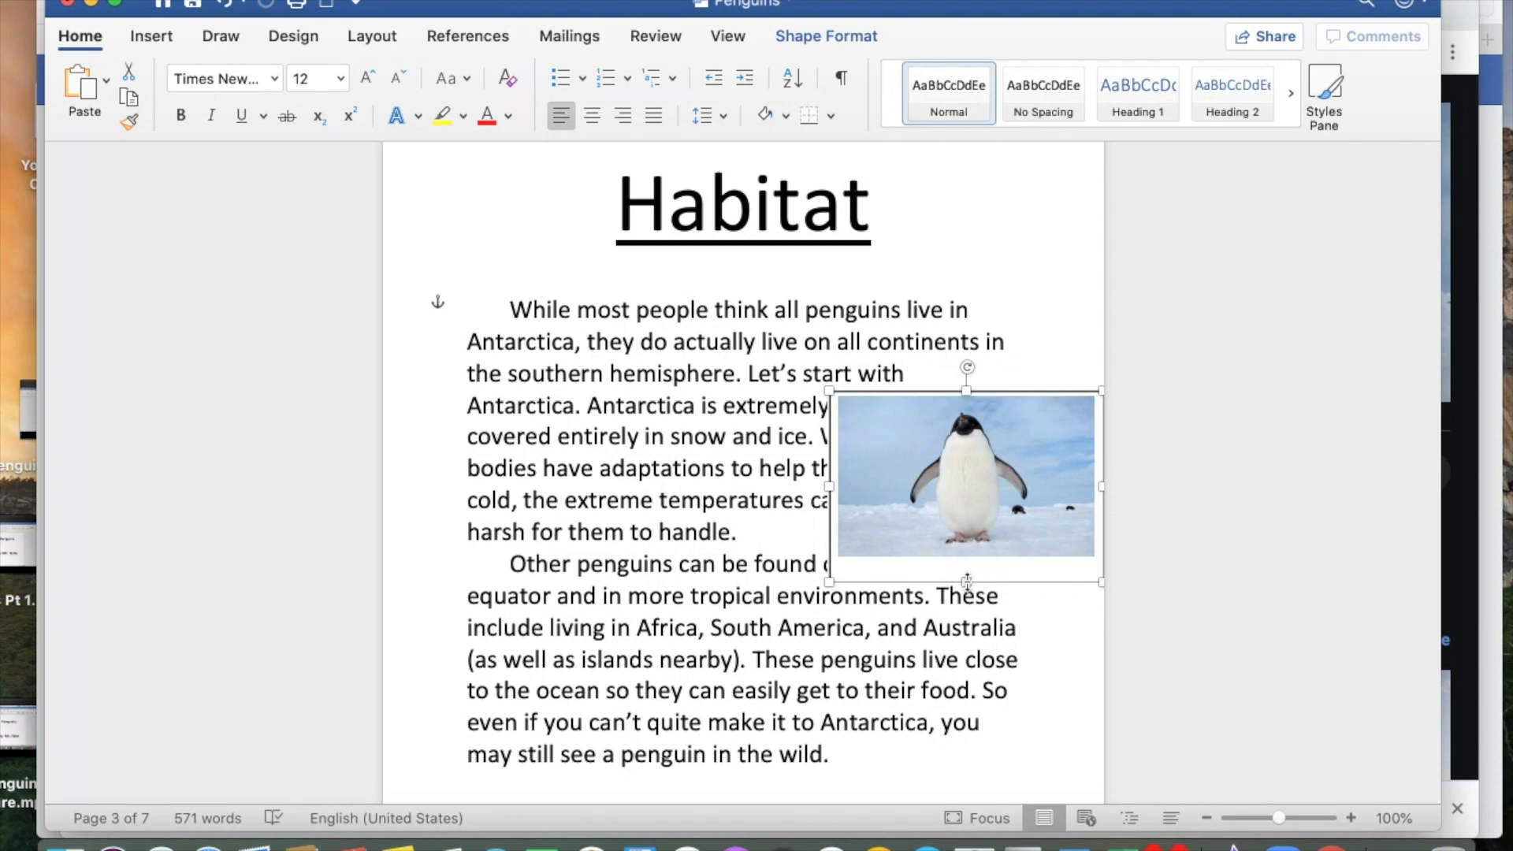
drag(967, 581, 966, 565)
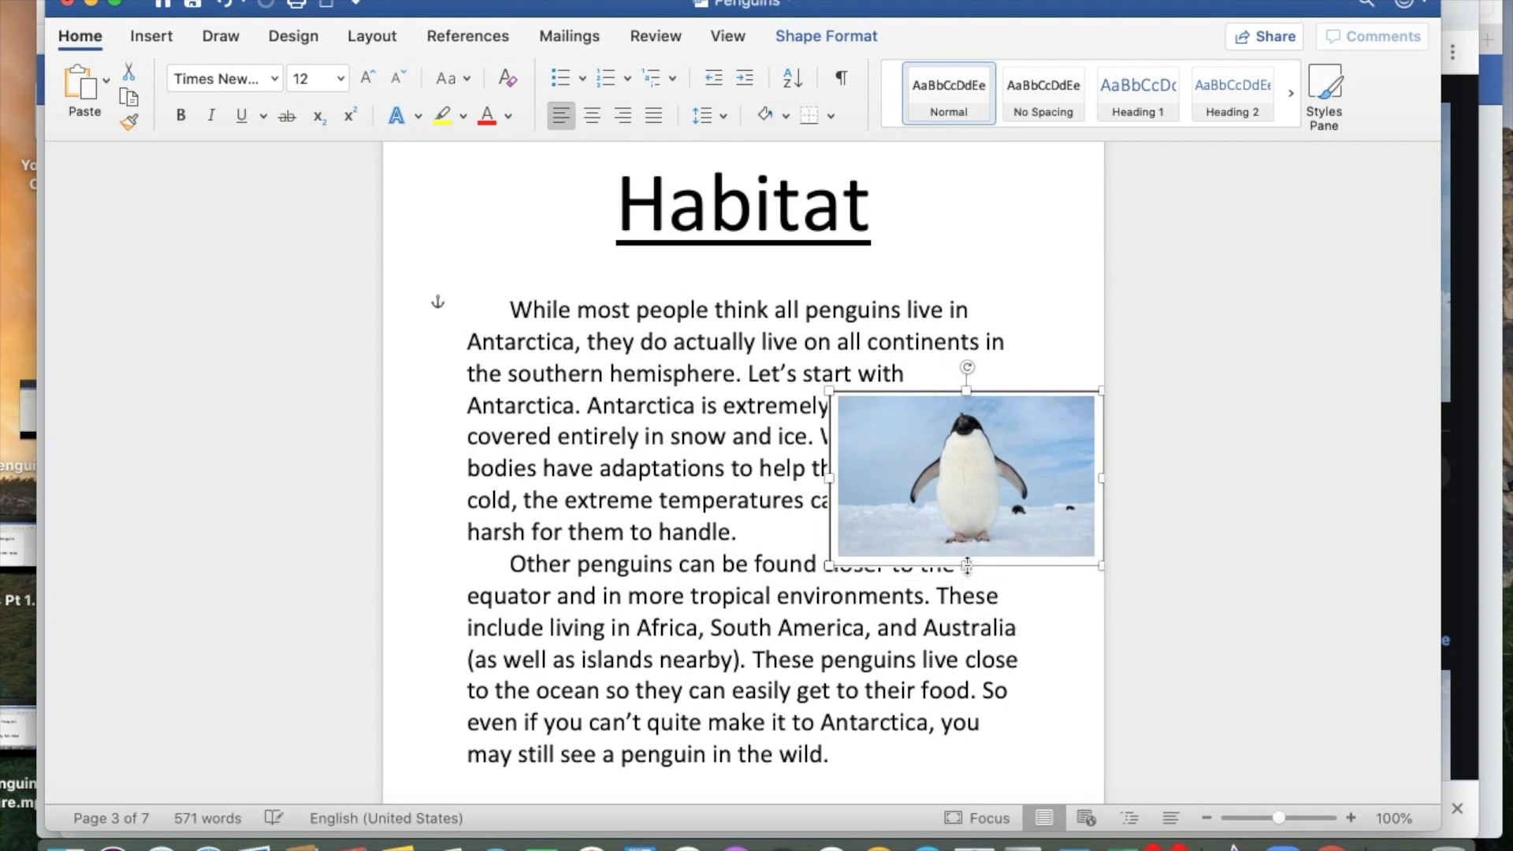
Set the picture text box to Tight text wrapping and move it within the right side of the first Habitat paragraph
right_click(910, 389)
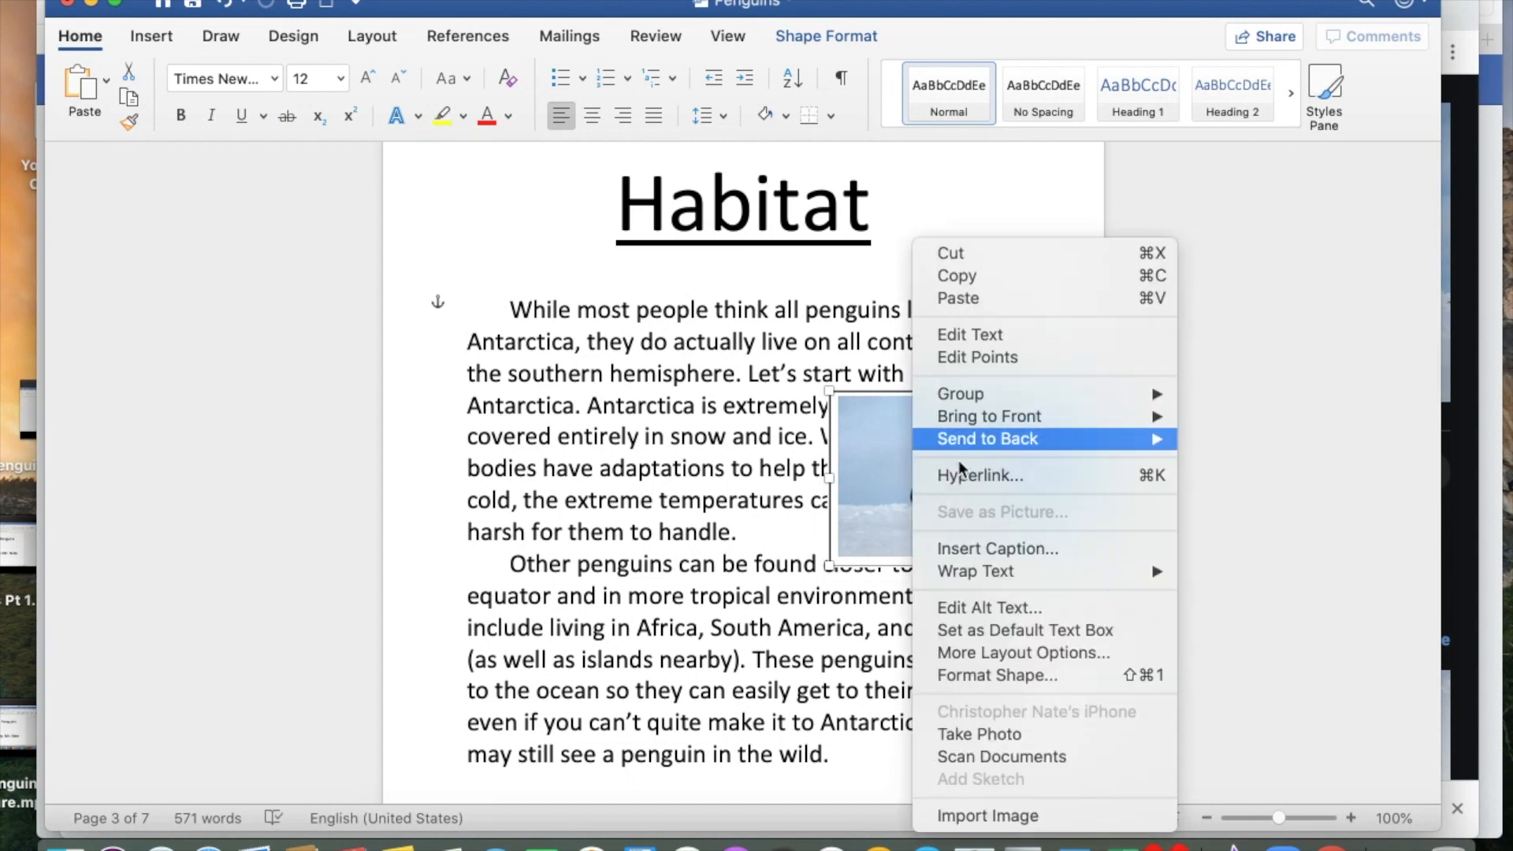
mouse_move(1001, 569)
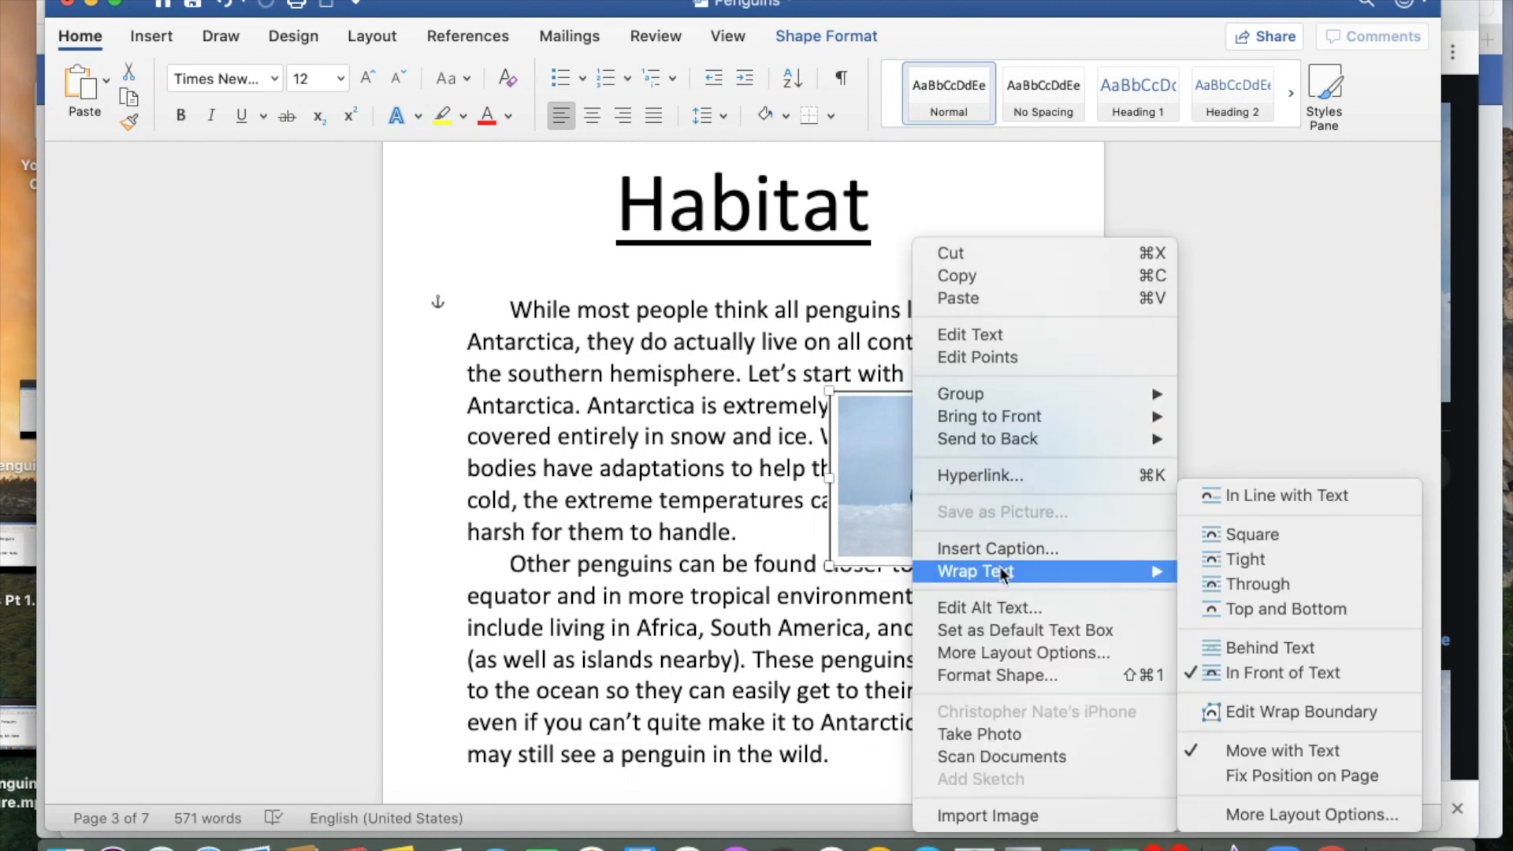
click(1238, 558)
drag(938, 389, 844, 366)
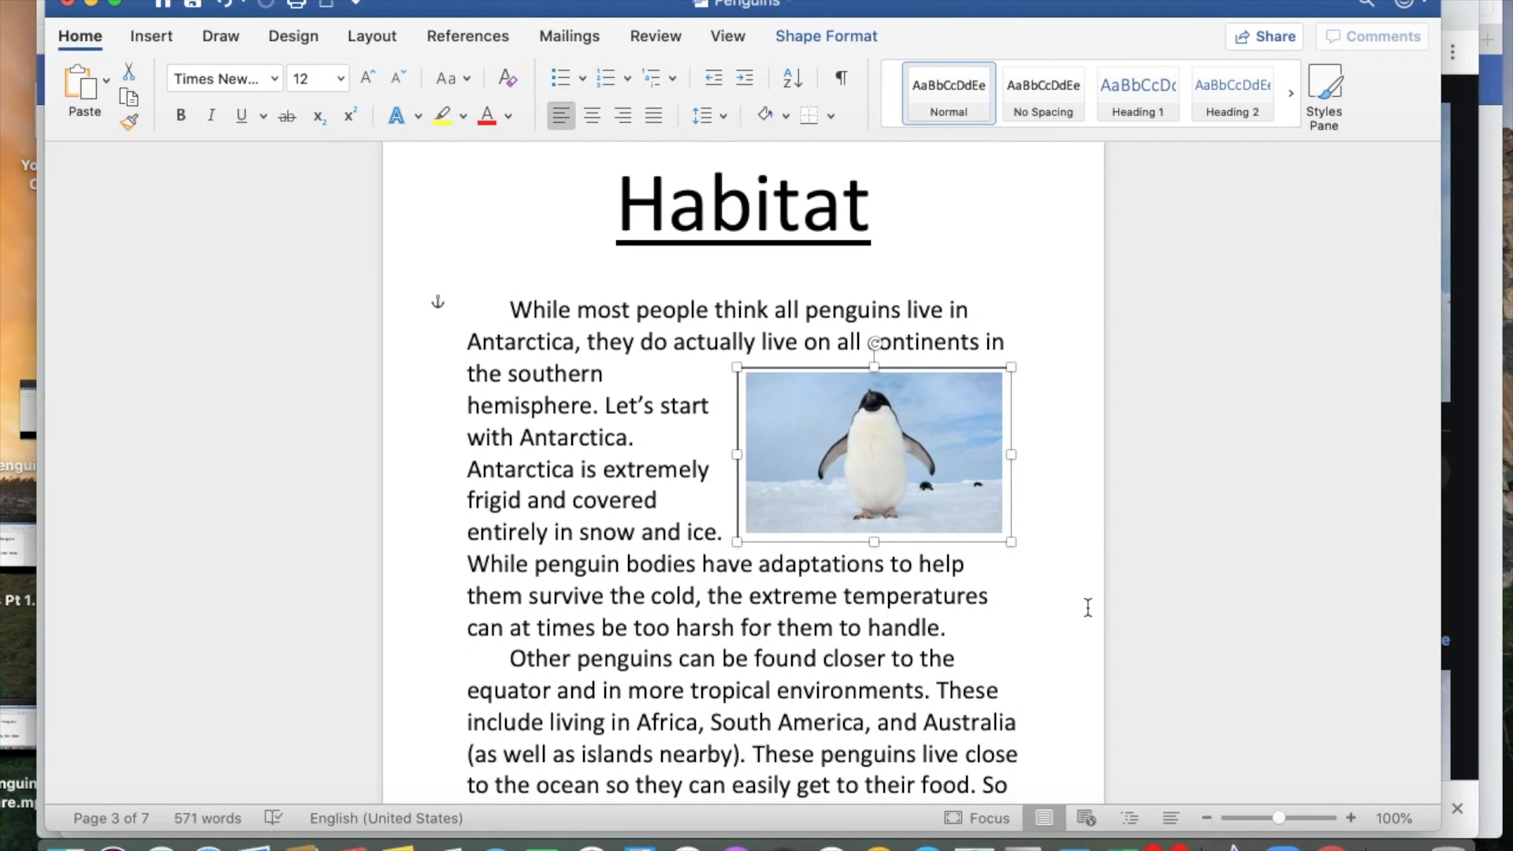
drag(944, 370, 944, 406)
Remove the outline of the penguin picture's text box by setting its line to No line
click(1052, 528)
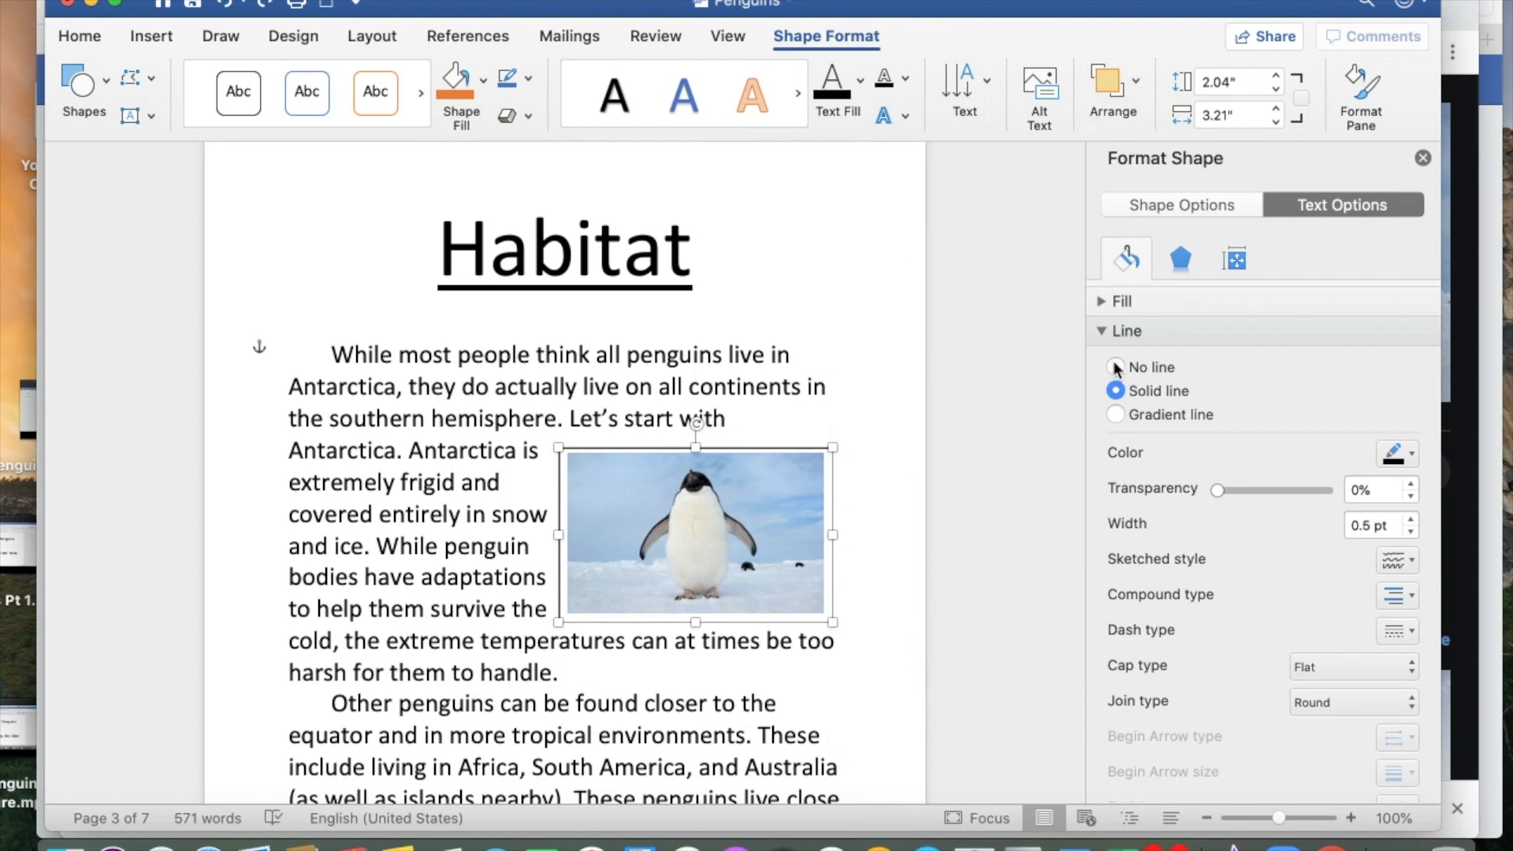
click(1116, 368)
click(884, 398)
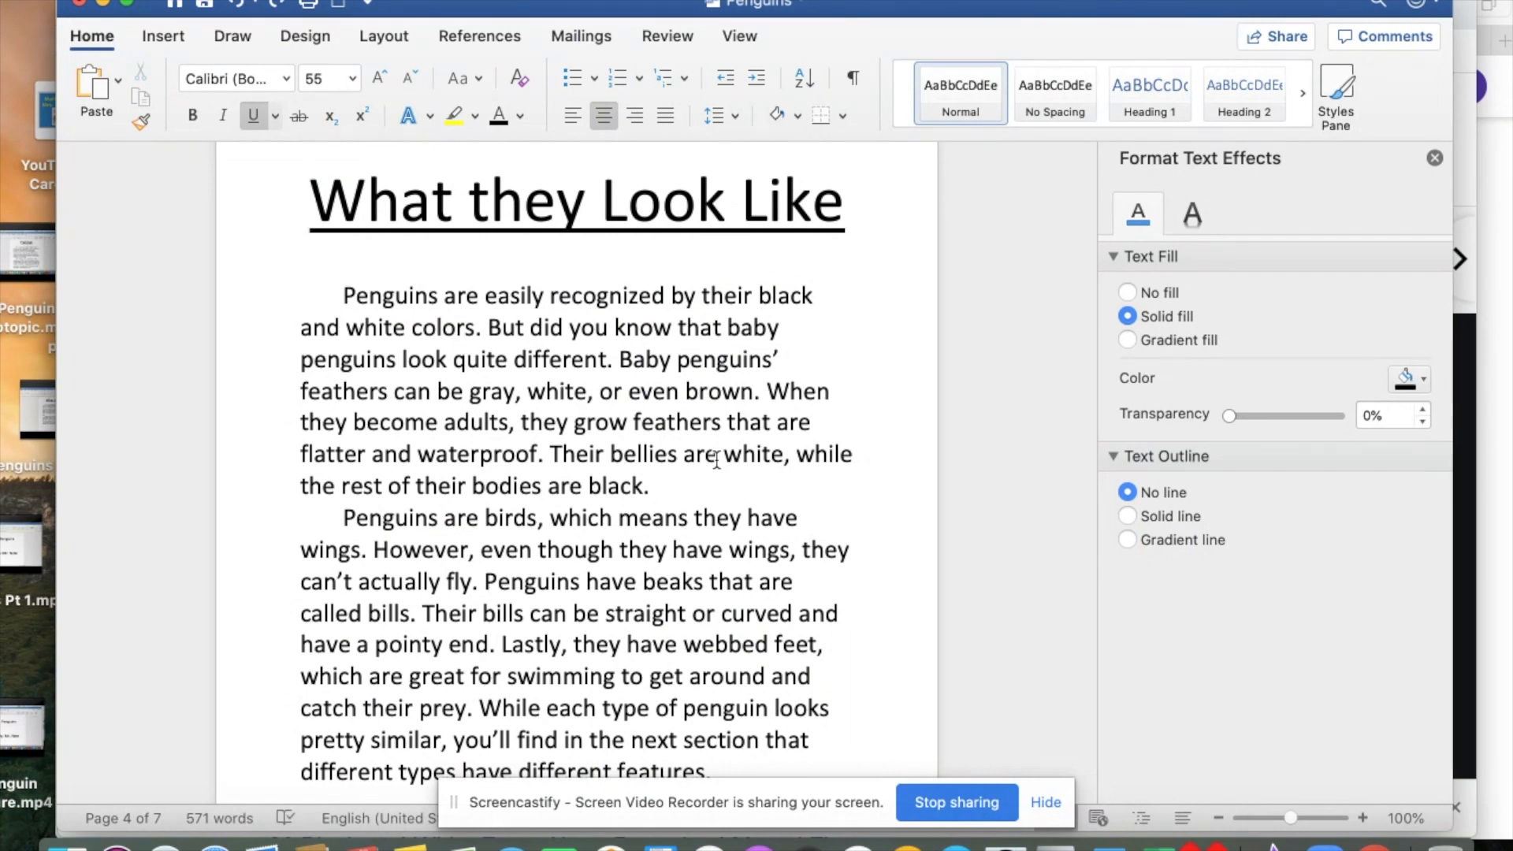
Draw a text box about 2.88" wide and 2.29" high over the right side of the "What they Look Like" text
click(1434, 158)
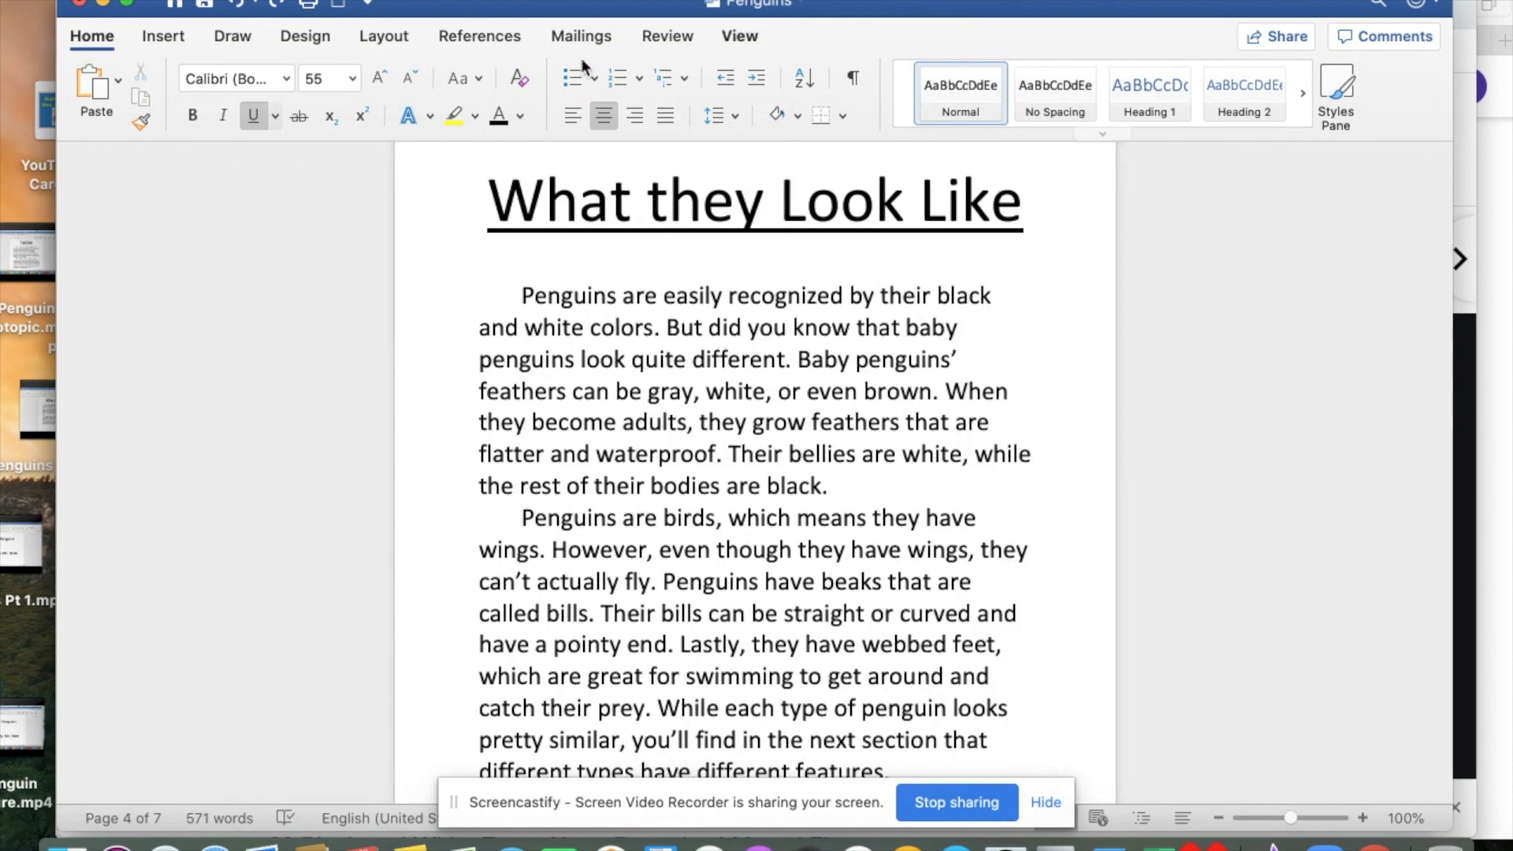
click(161, 36)
click(1165, 88)
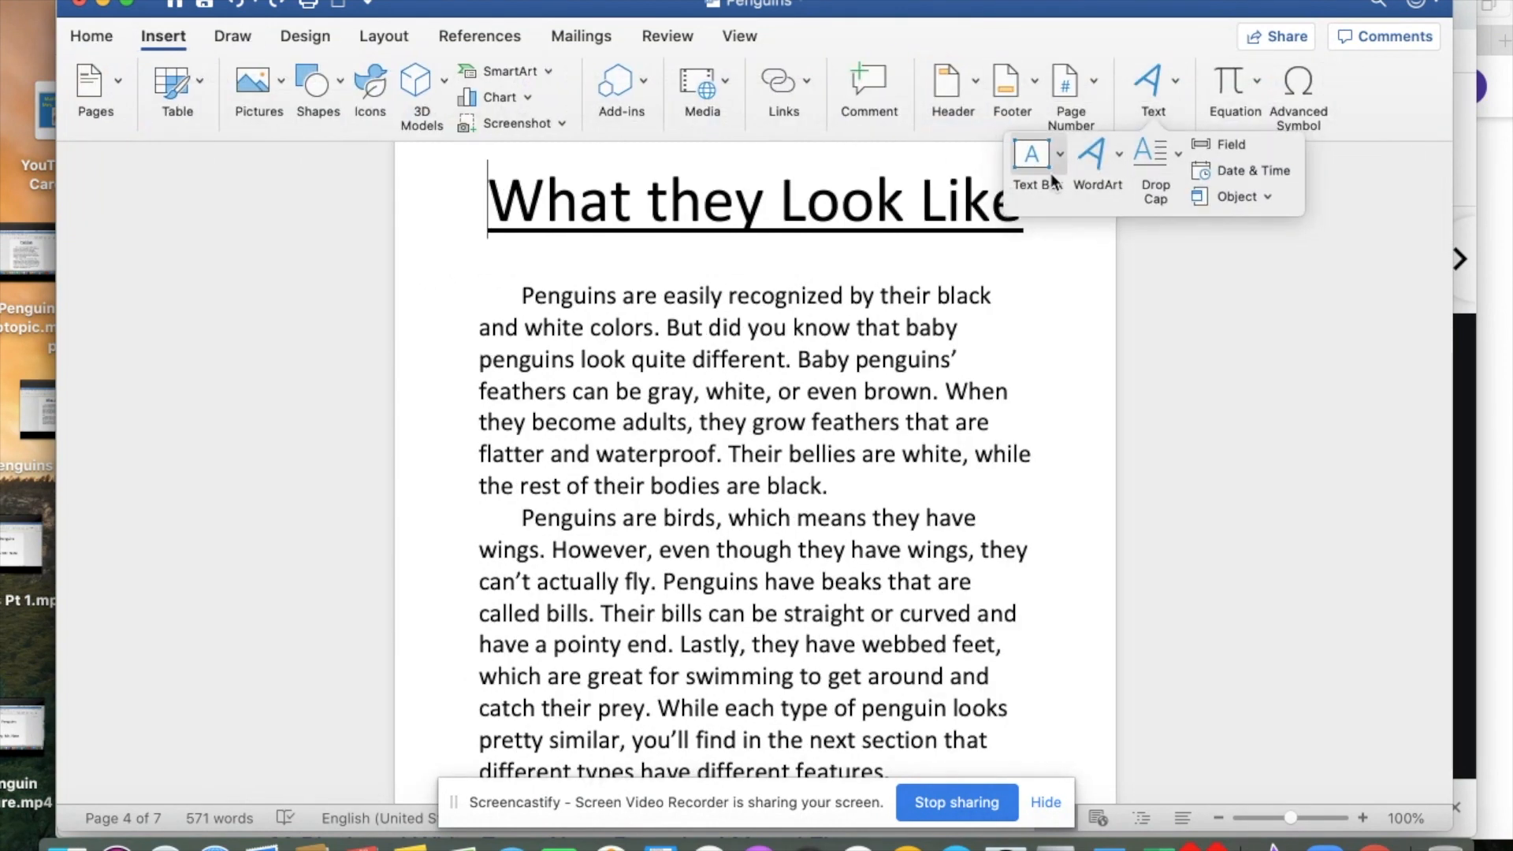
click(1058, 154)
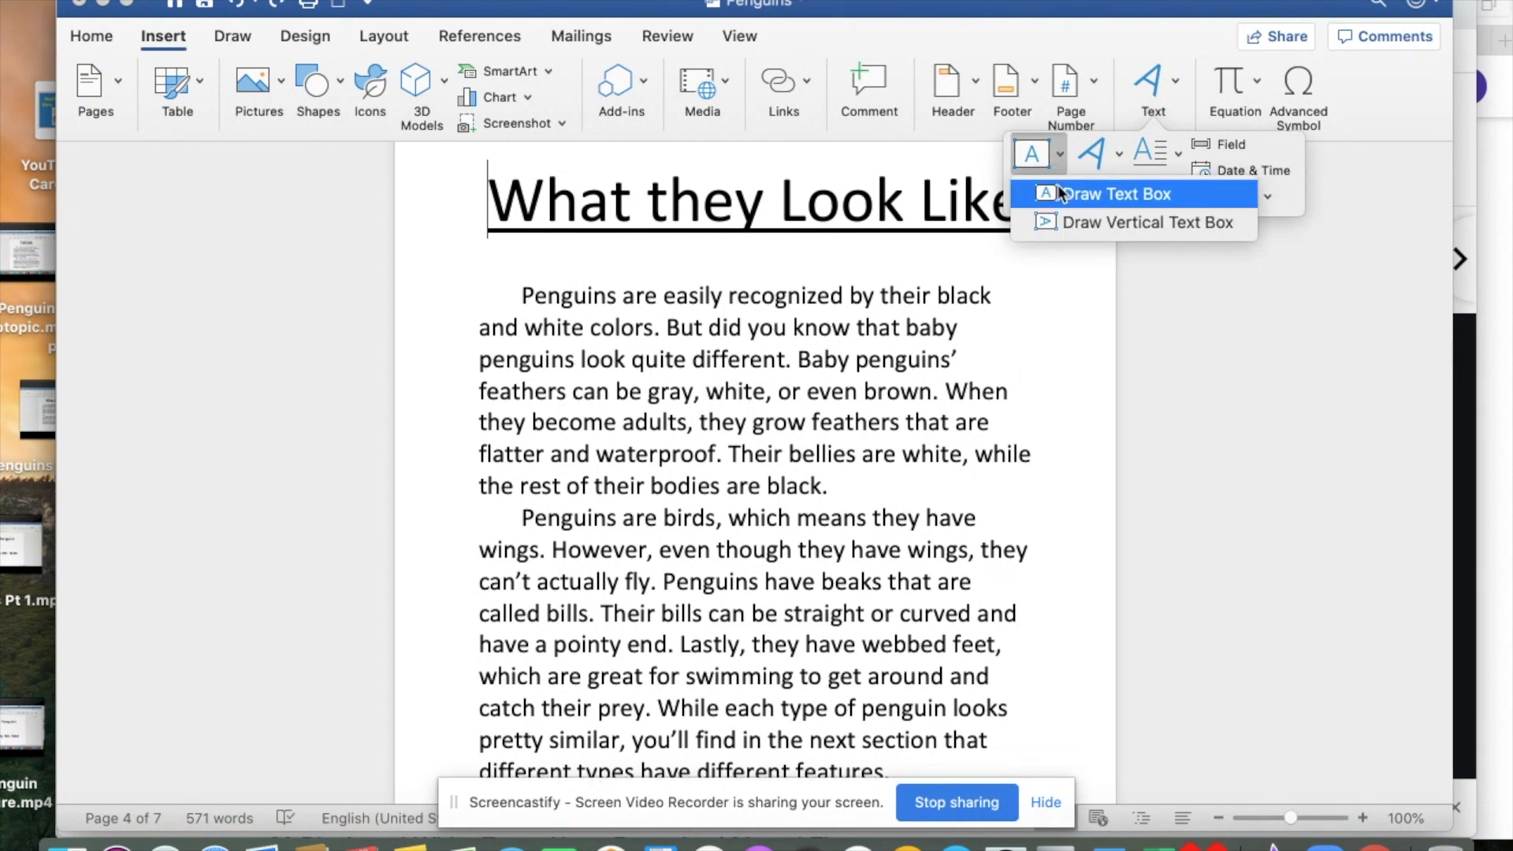
click(1073, 192)
mouse_move(820, 401)
mouse_down()
mouse_move(962, 551)
mouse_move(1066, 596)
mouse_up()
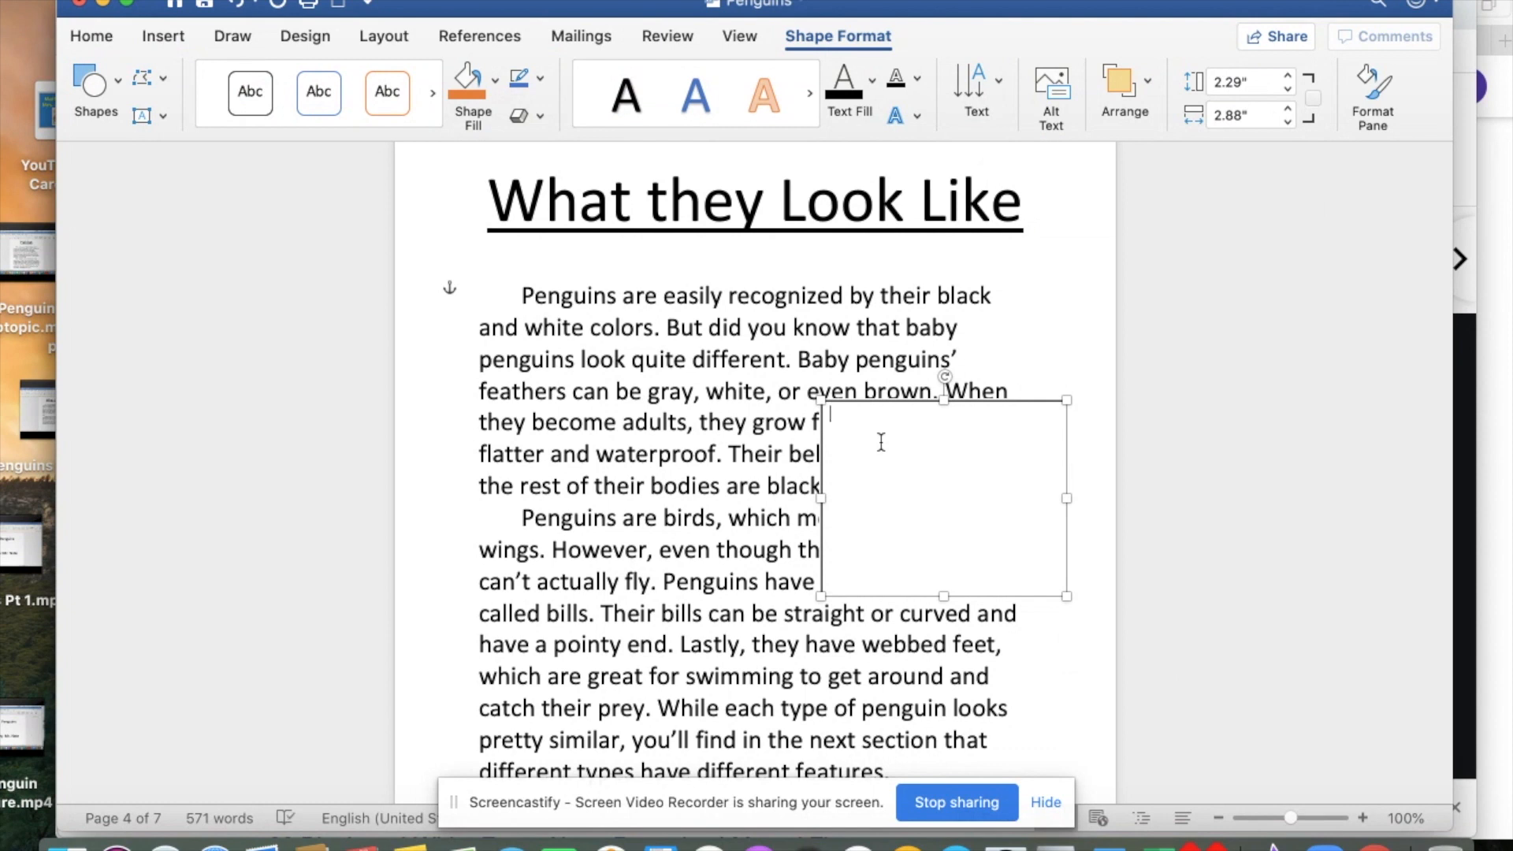
Enter "Did you know…" in the new text box, with "Penguins can stay underwater for about 20 minutes at a time." on the following line
text(Did you know...)
key(Return)
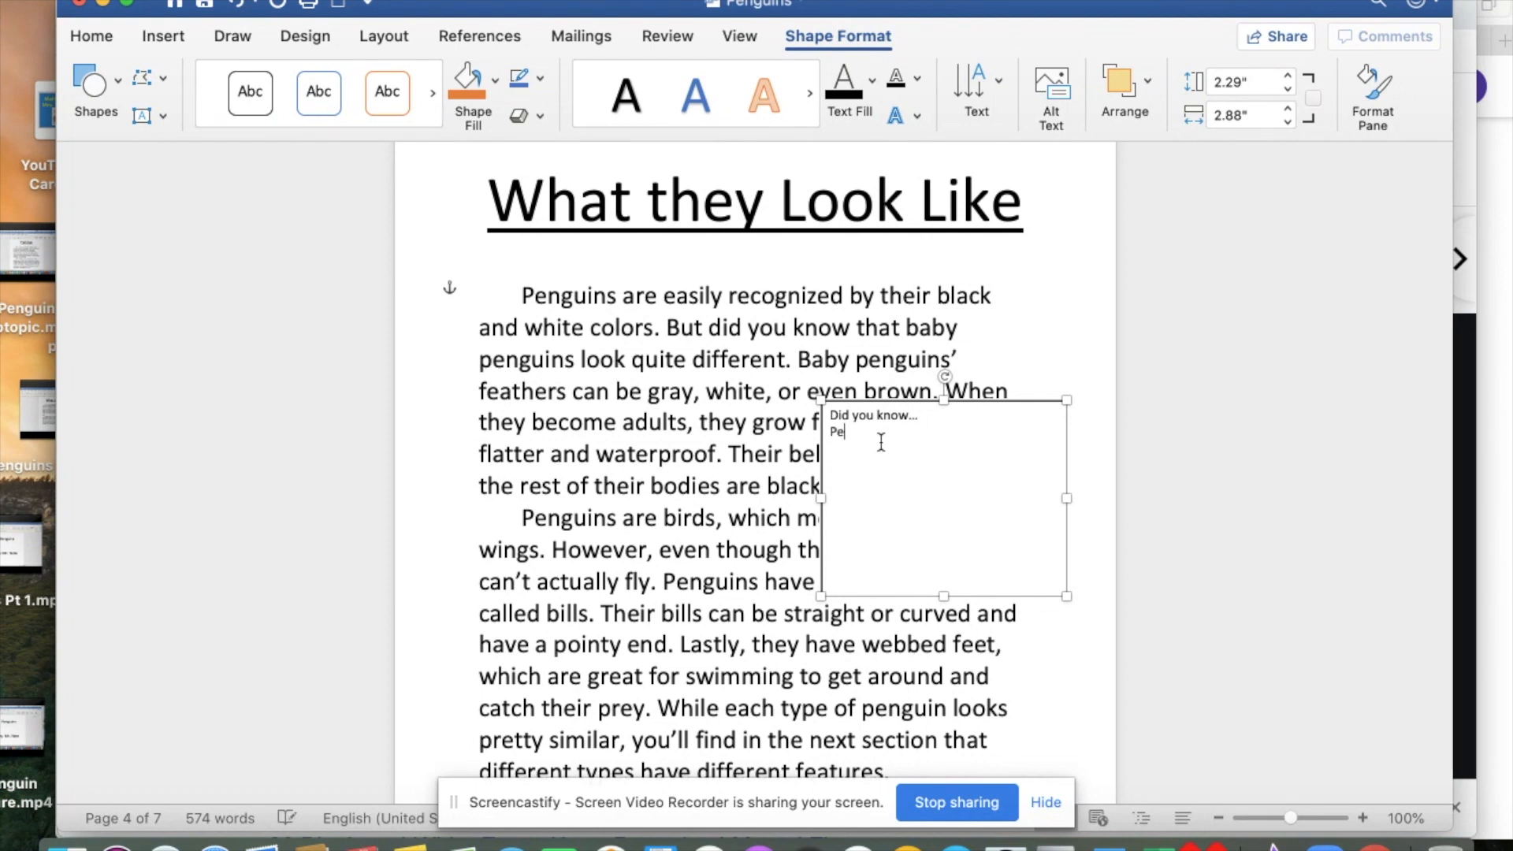
text(Penguins can stay underwater for)
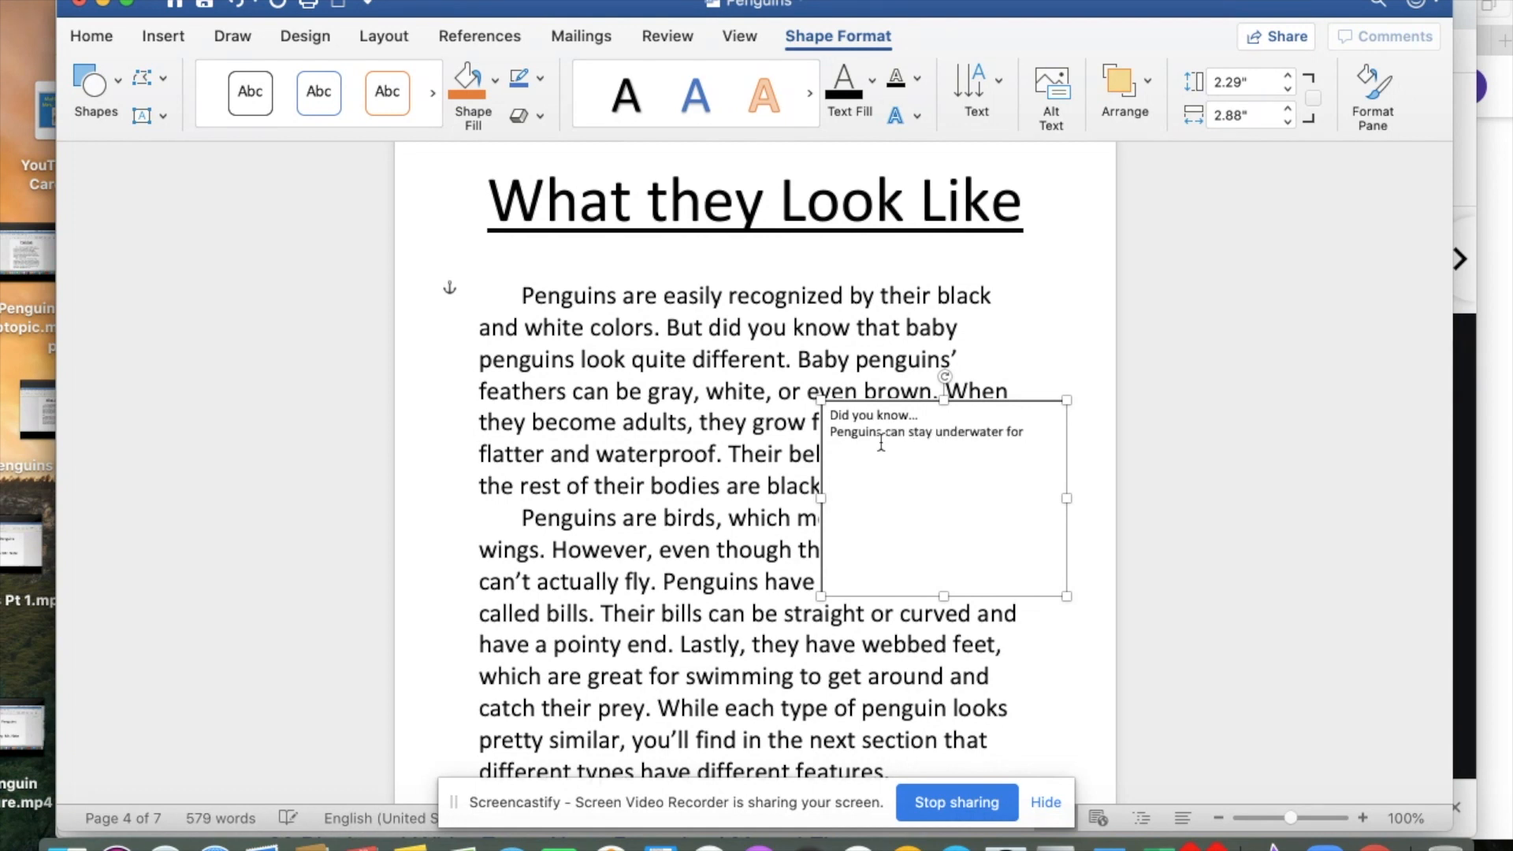
text(t 20 minutes at a time.)
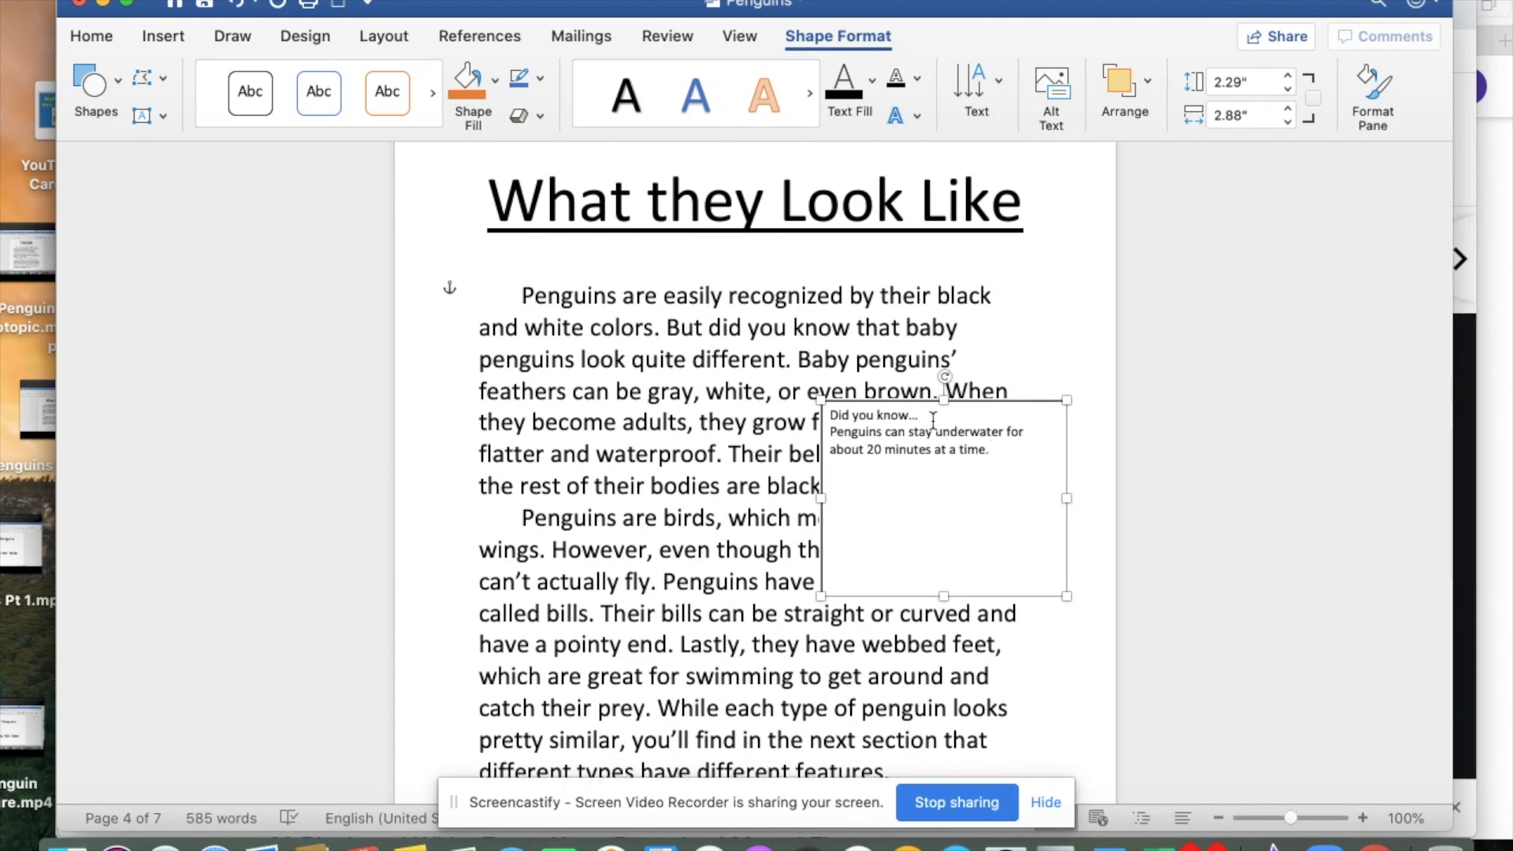
Set all the text in the fact box to font size 22
drag(834, 416, 997, 459)
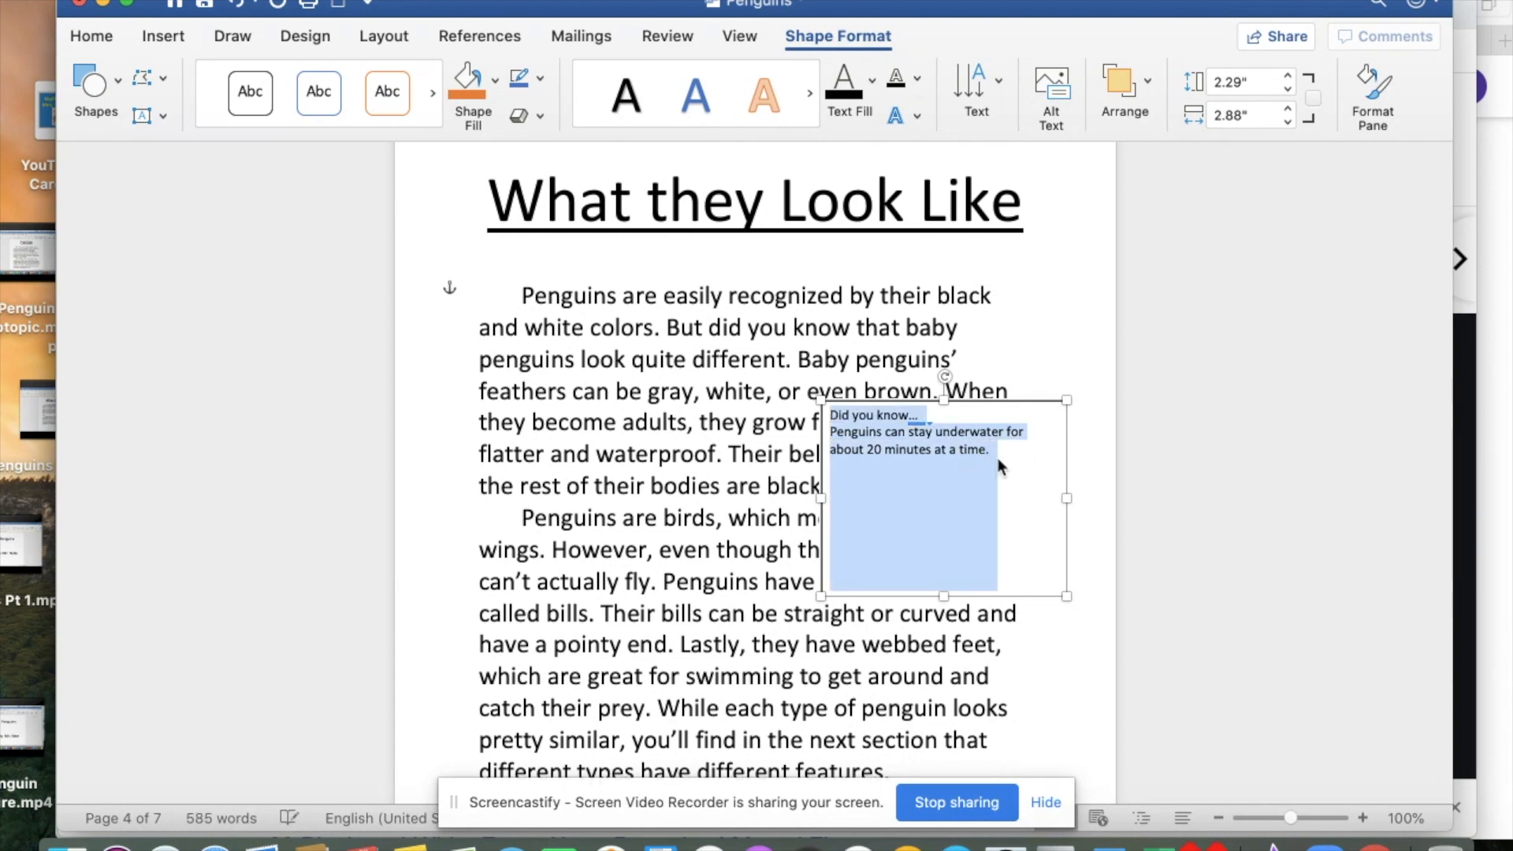
click(90, 36)
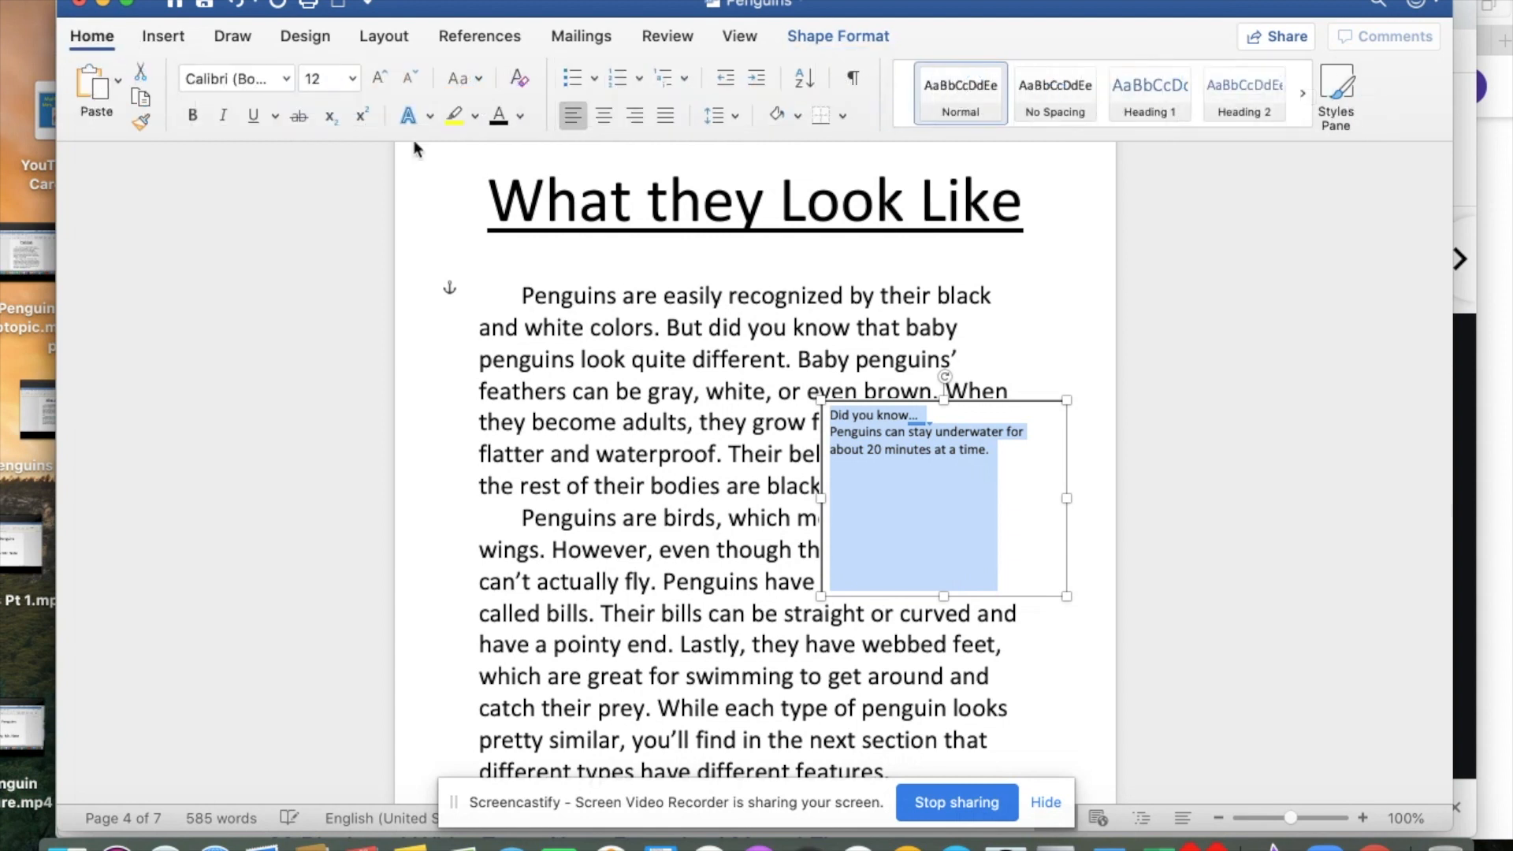
click(351, 78)
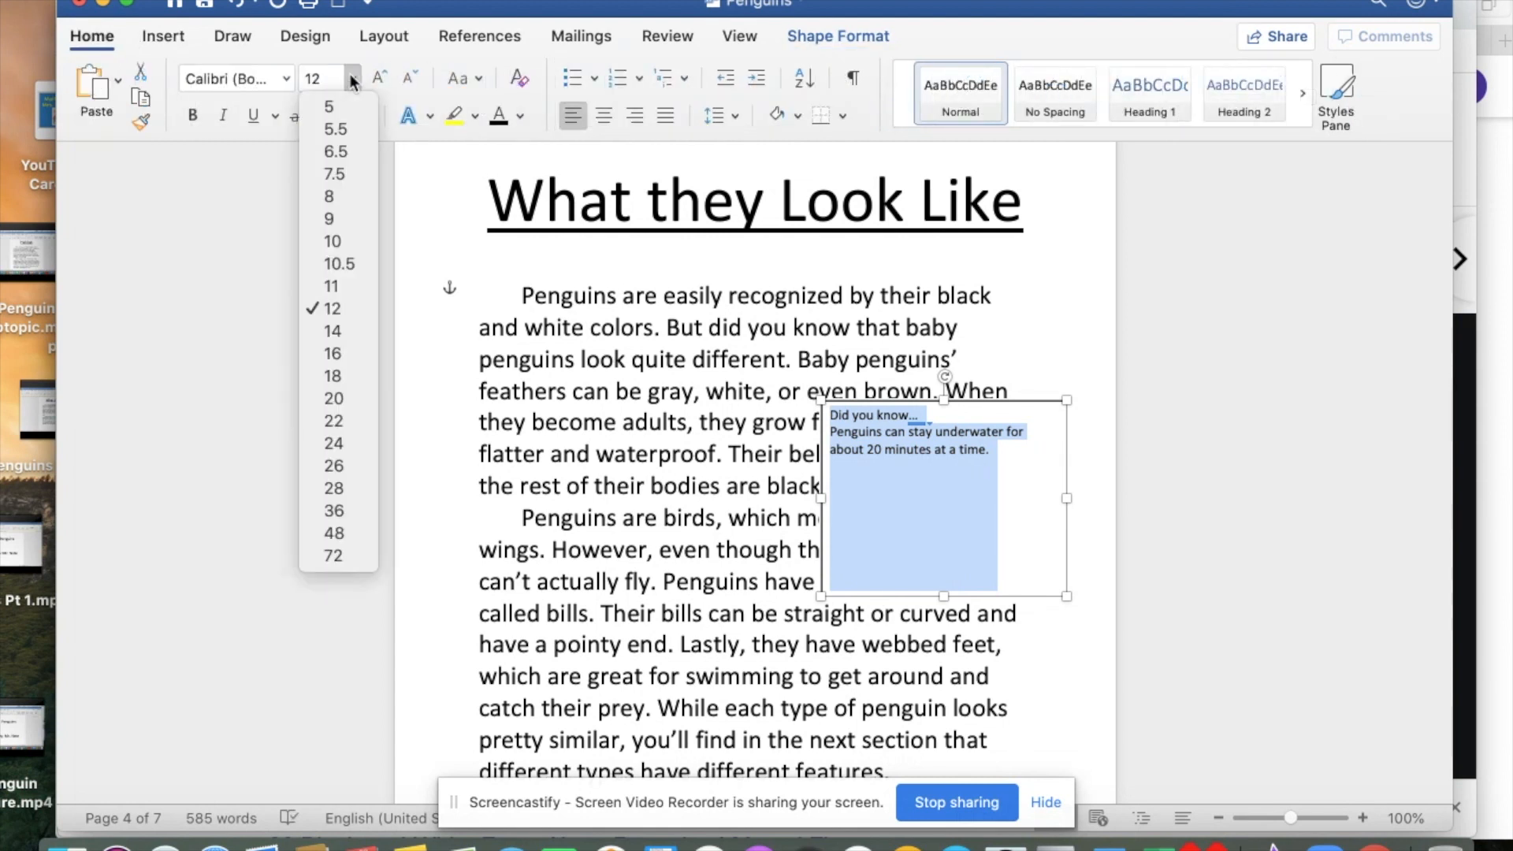
click(334, 423)
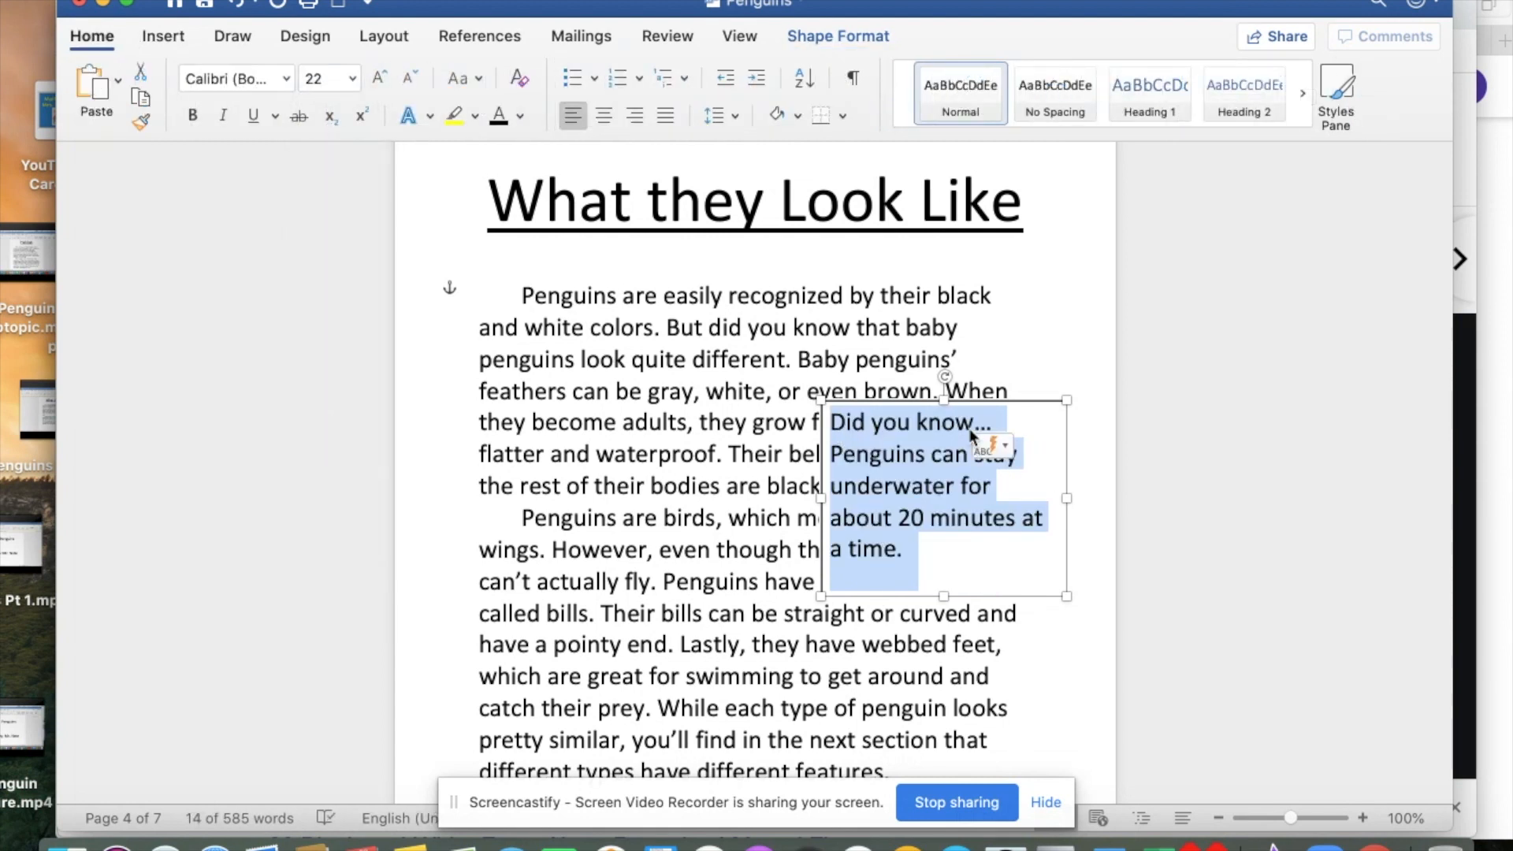
Color the "Did you know…" line in the fact box red
click(991, 421)
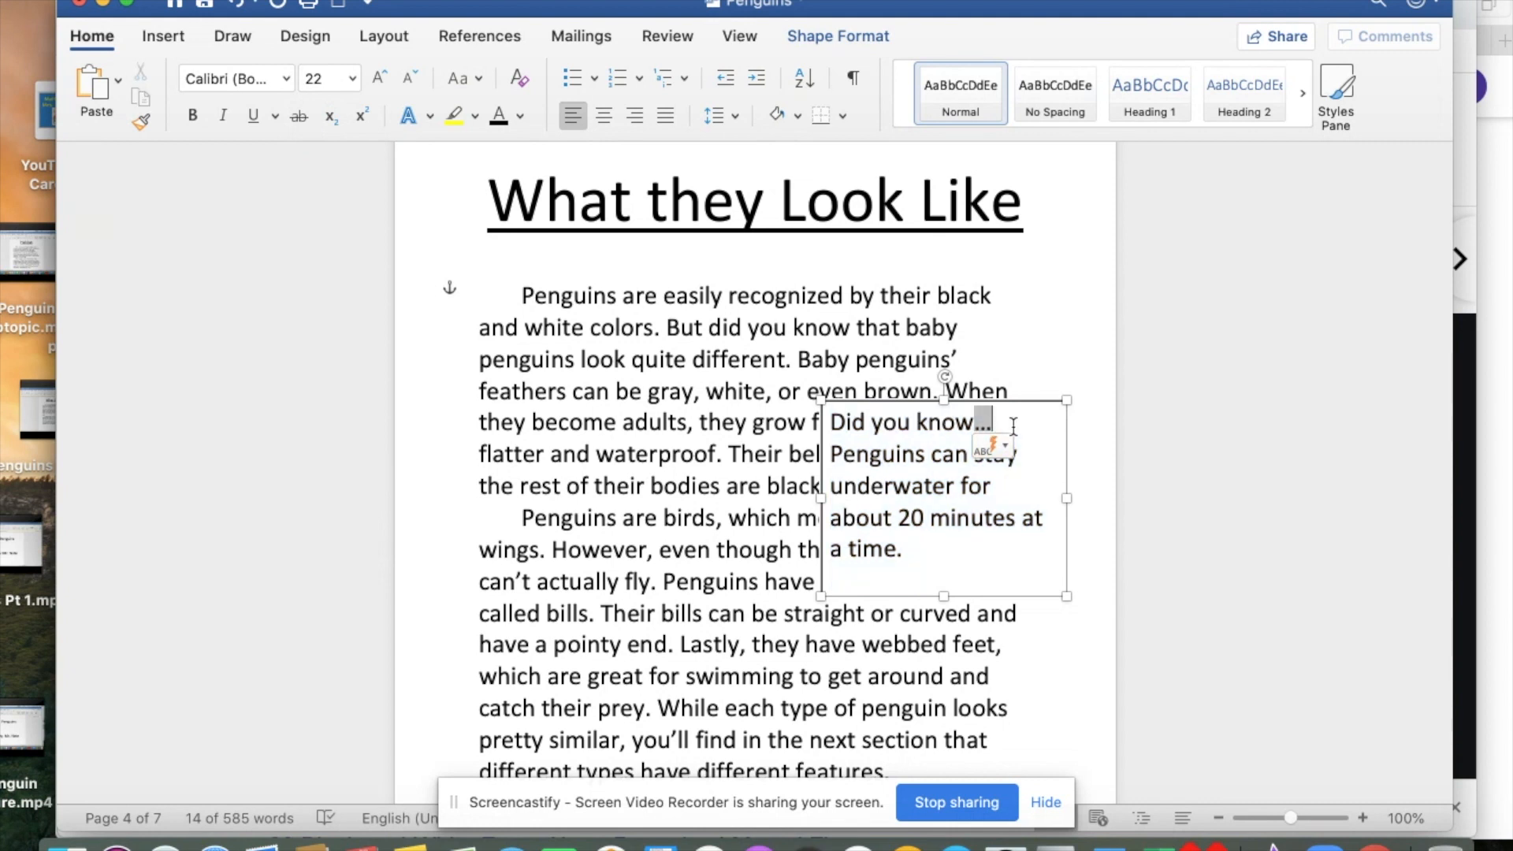
drag(836, 421, 1004, 425)
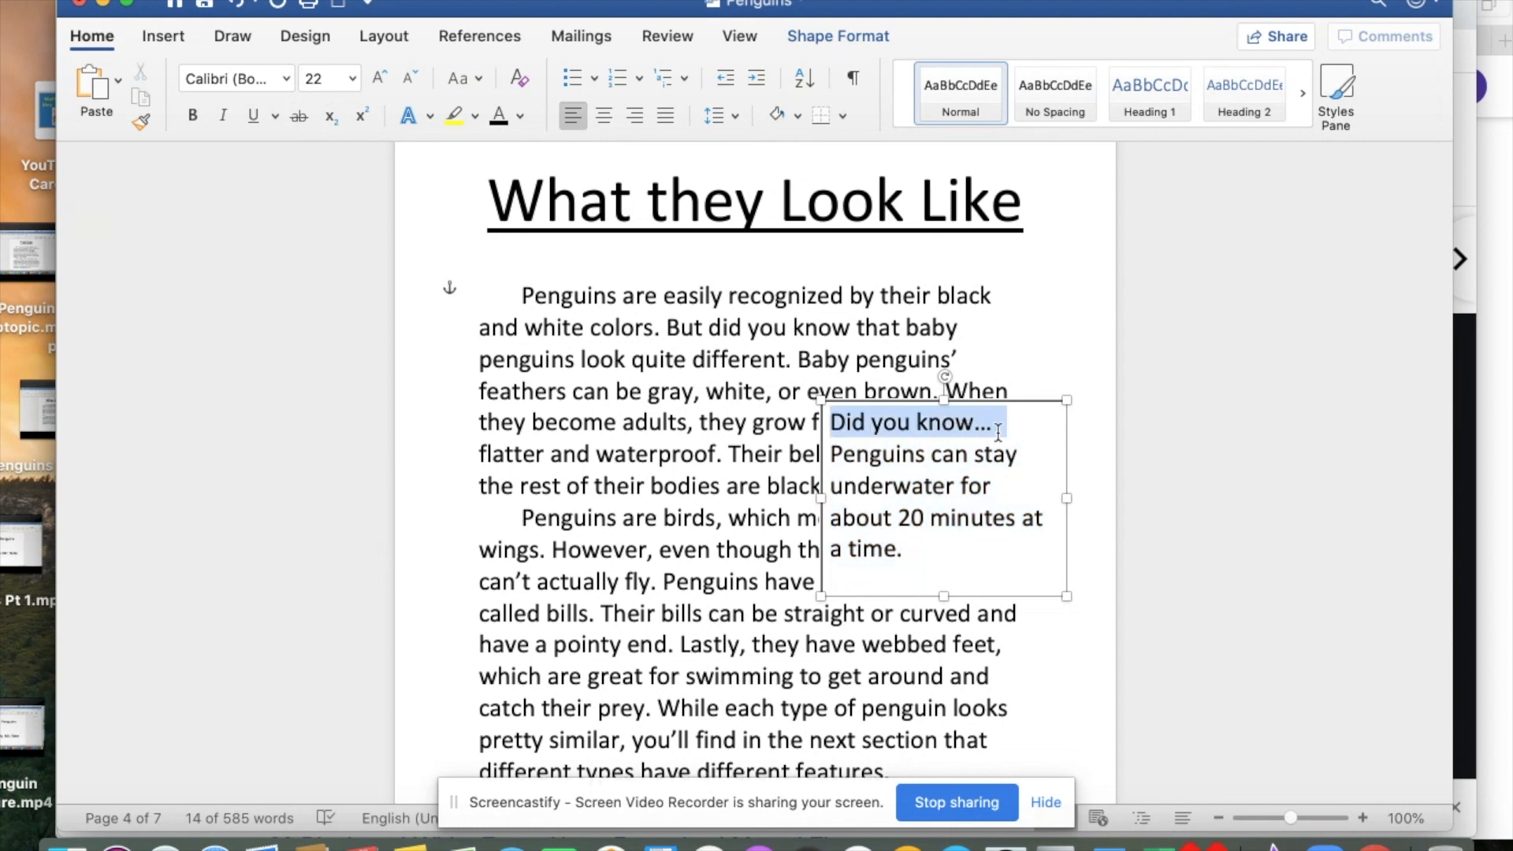
click(520, 116)
click(522, 388)
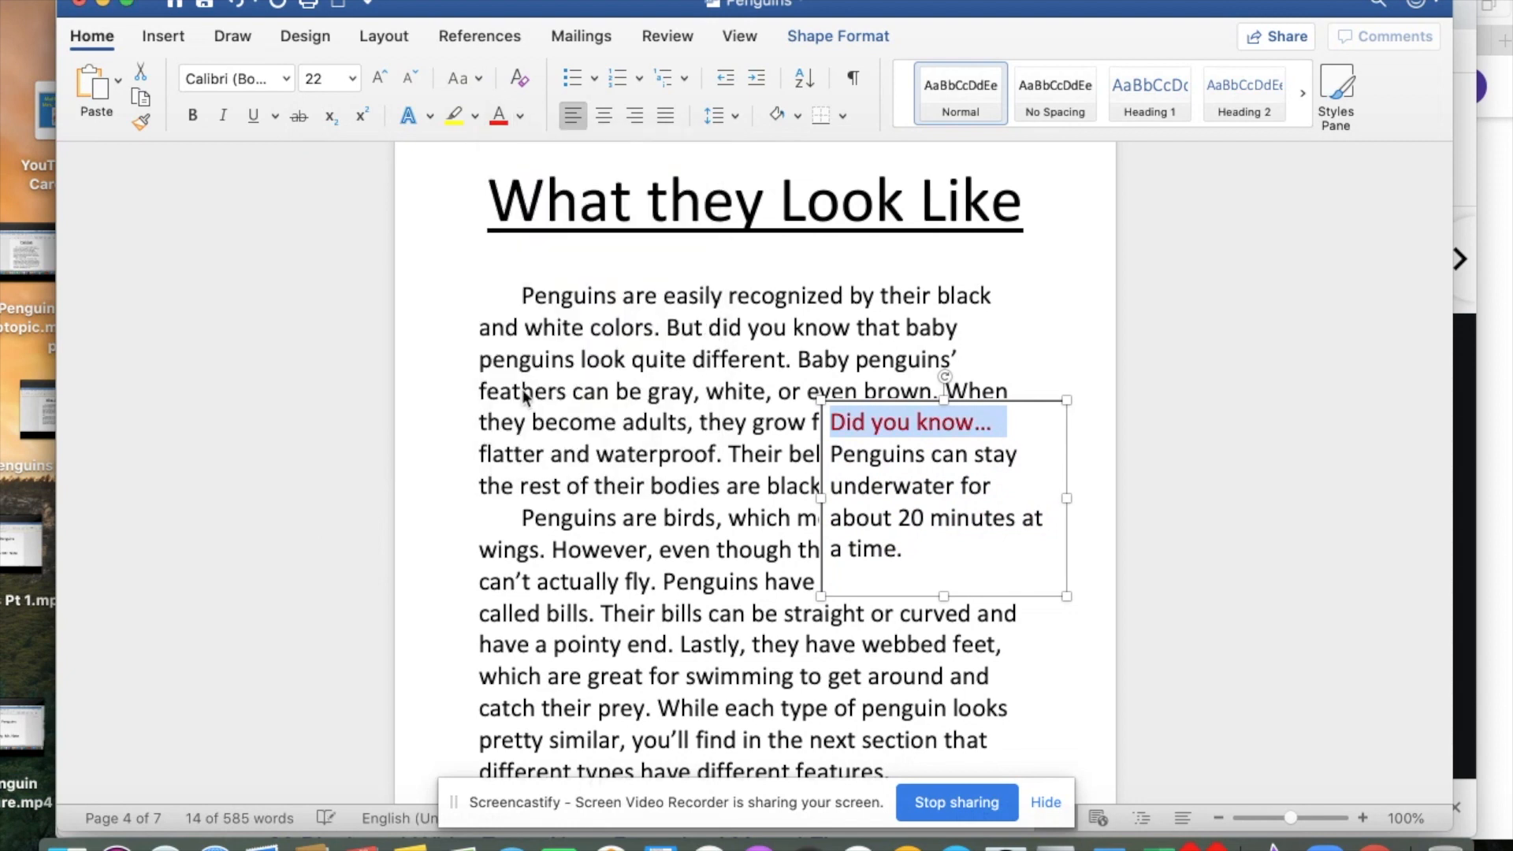
click(921, 520)
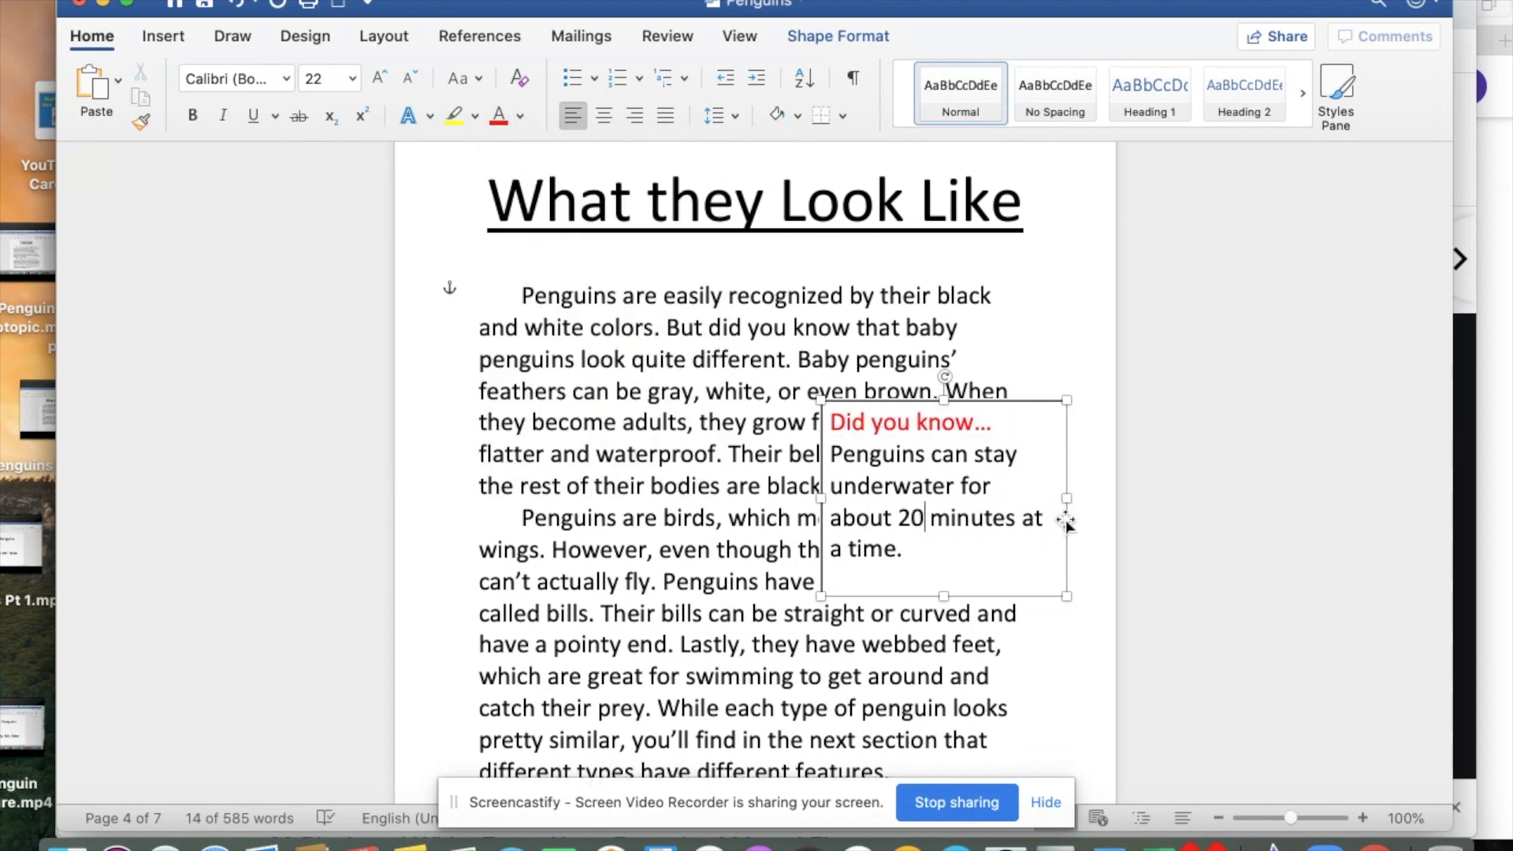
Set the fact box to Square text wrapping and move it into the right side of the second paragraph
right_click(1065, 469)
mouse_move(1137, 575)
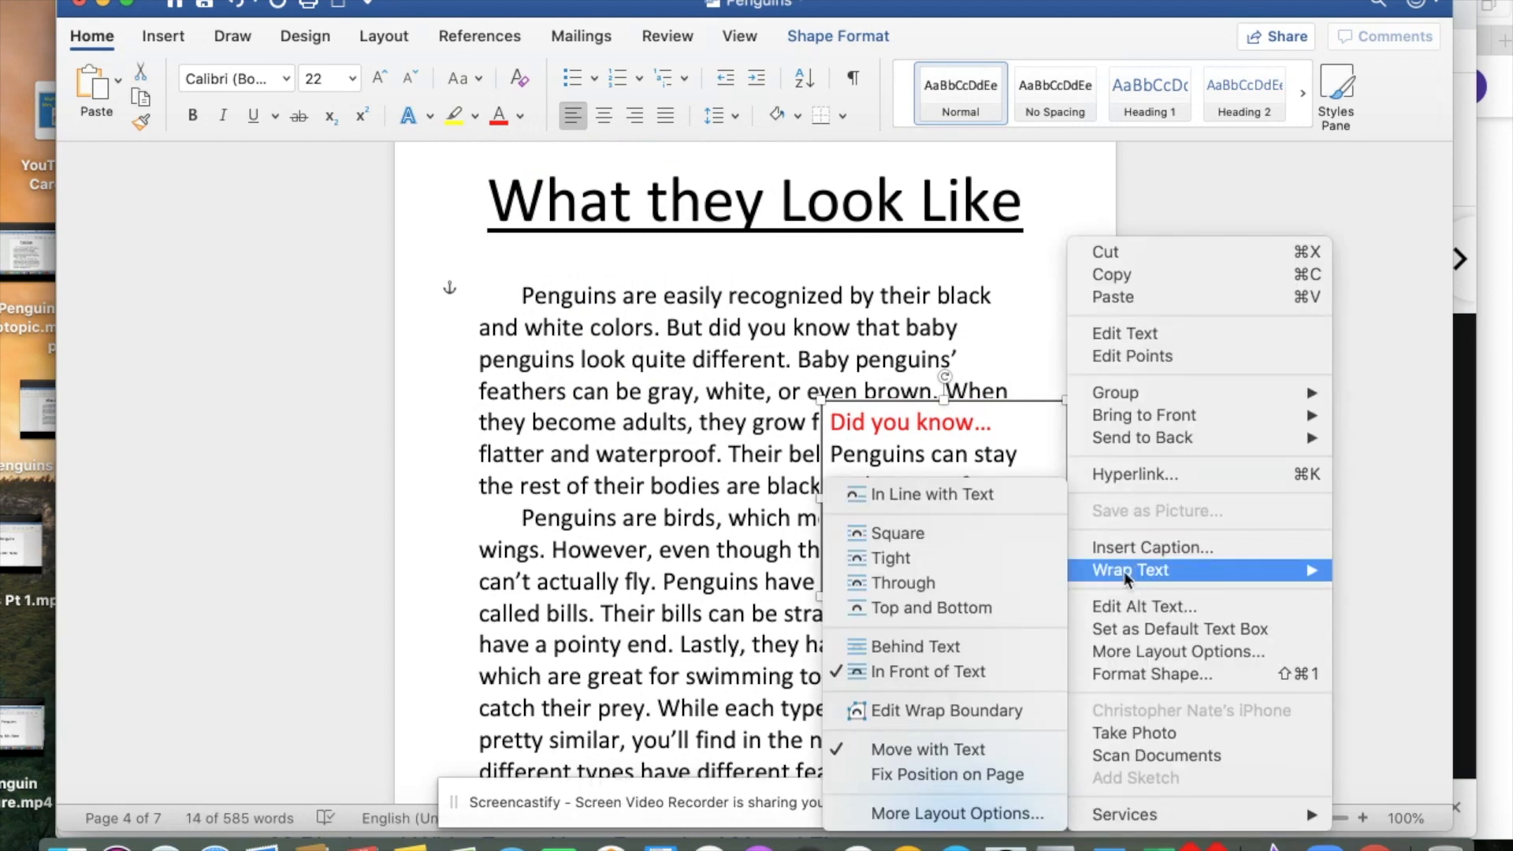
click(933, 532)
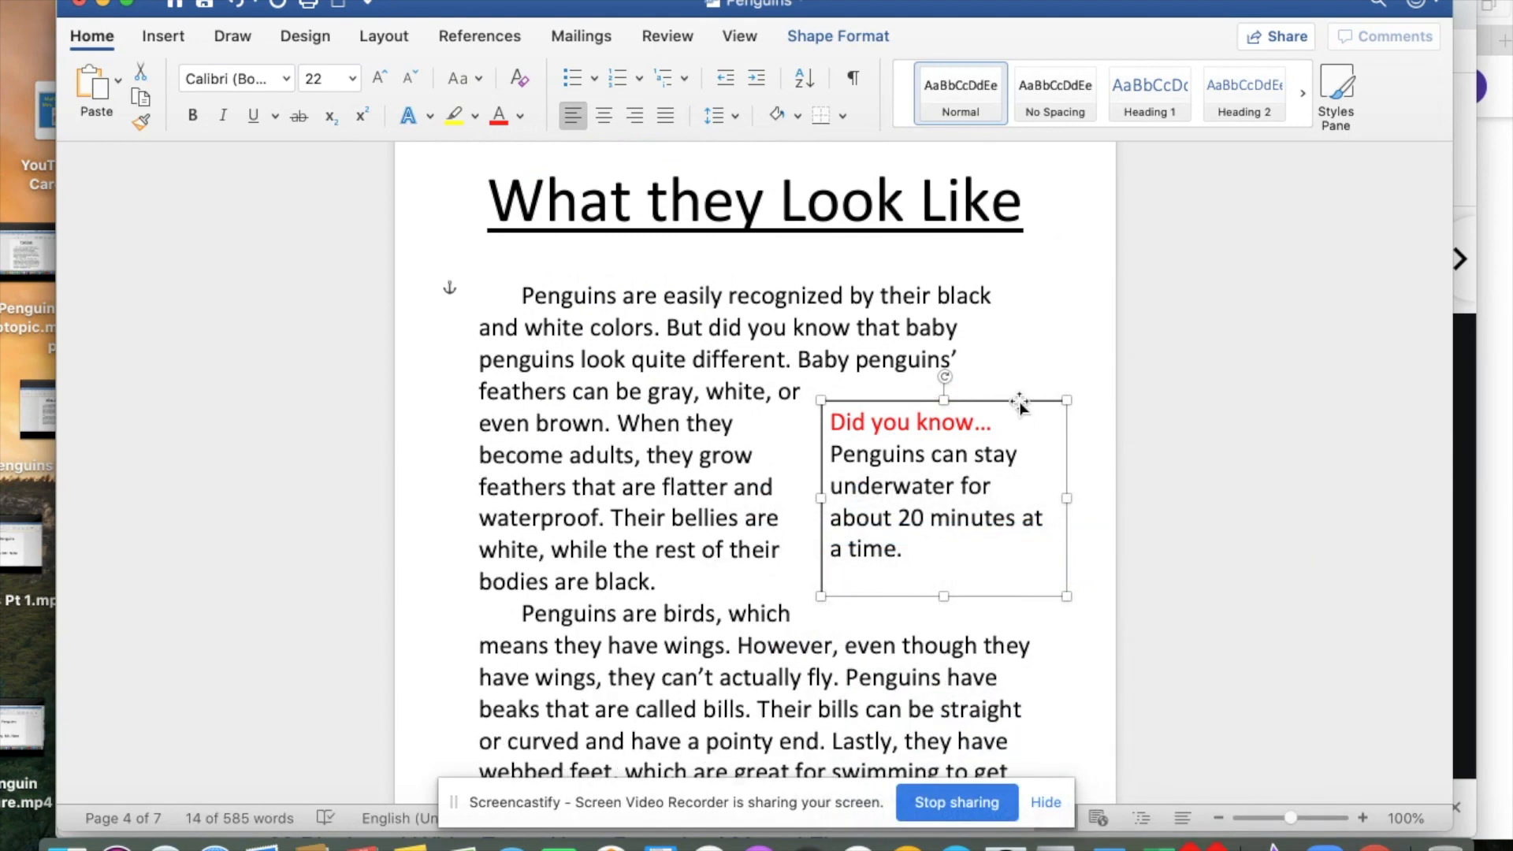
drag(1020, 398, 968, 583)
scroll(969, 584, down, 3)
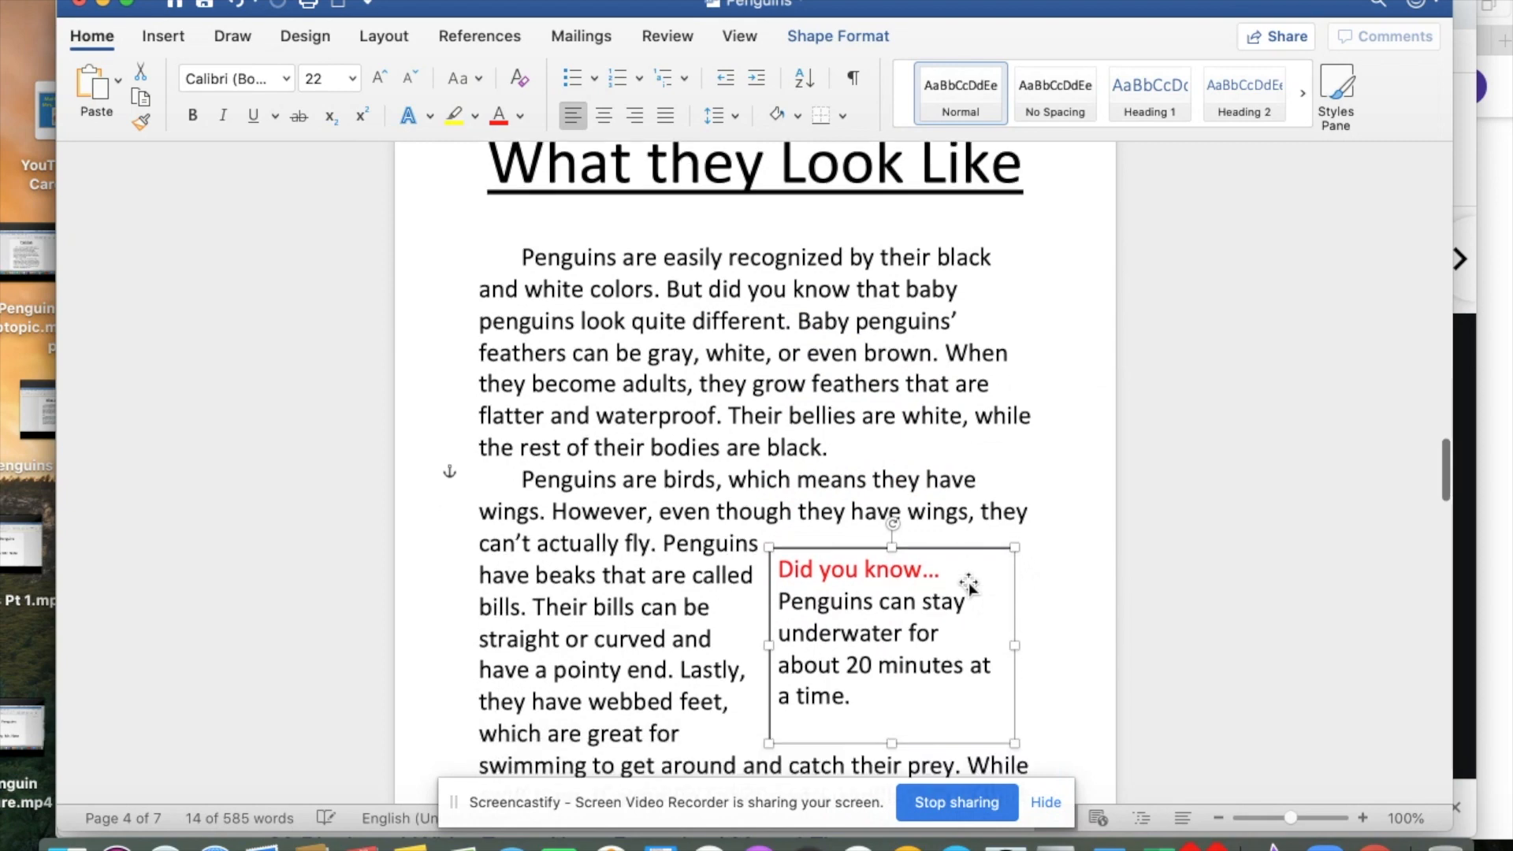
scroll(727, 574, down, 3)
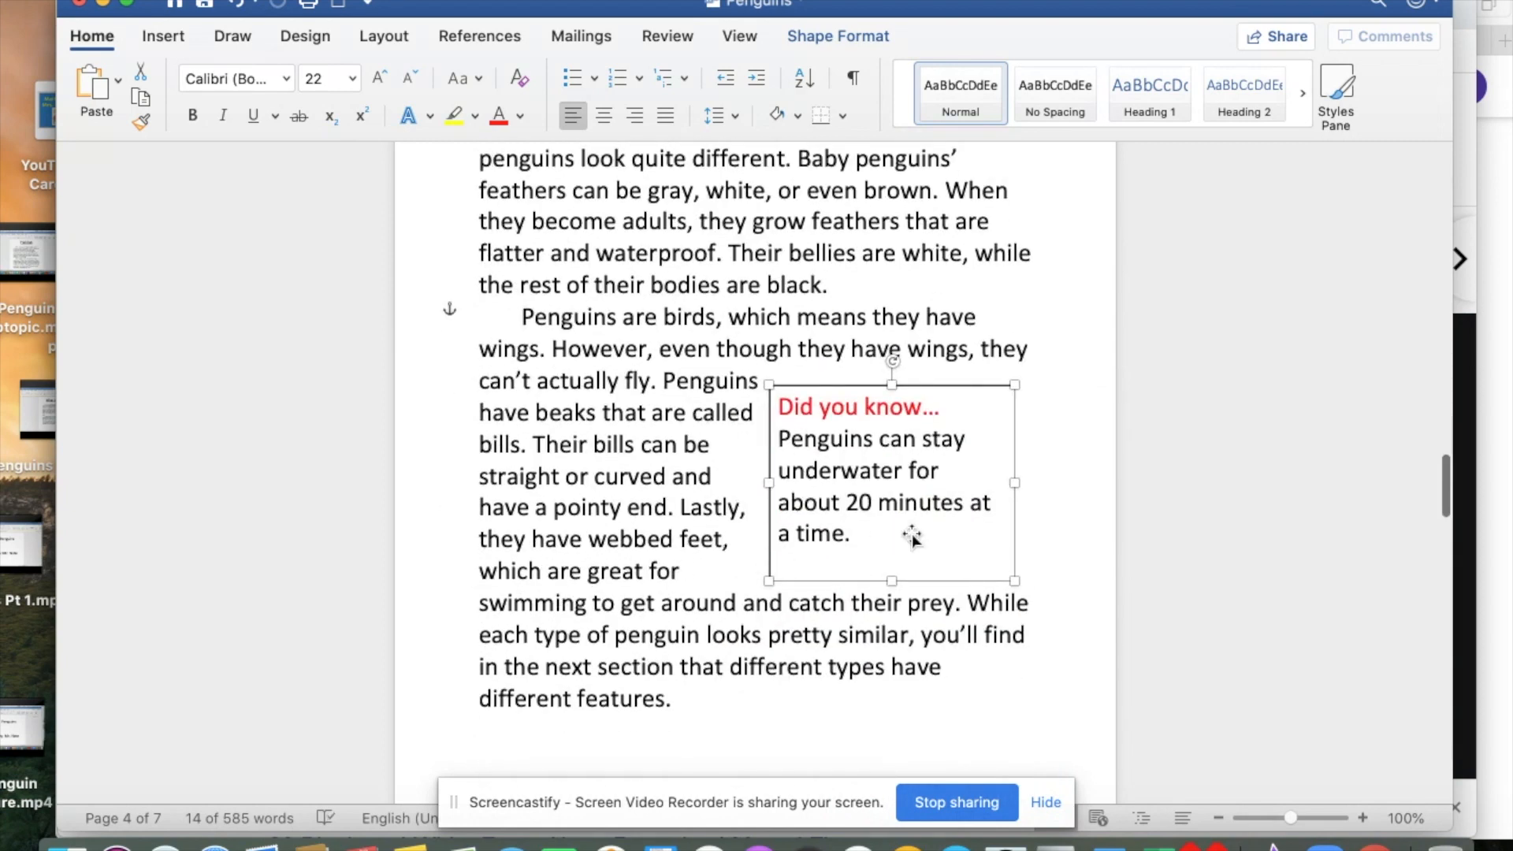
scroll(919, 453, up, 3)
click(1048, 505)
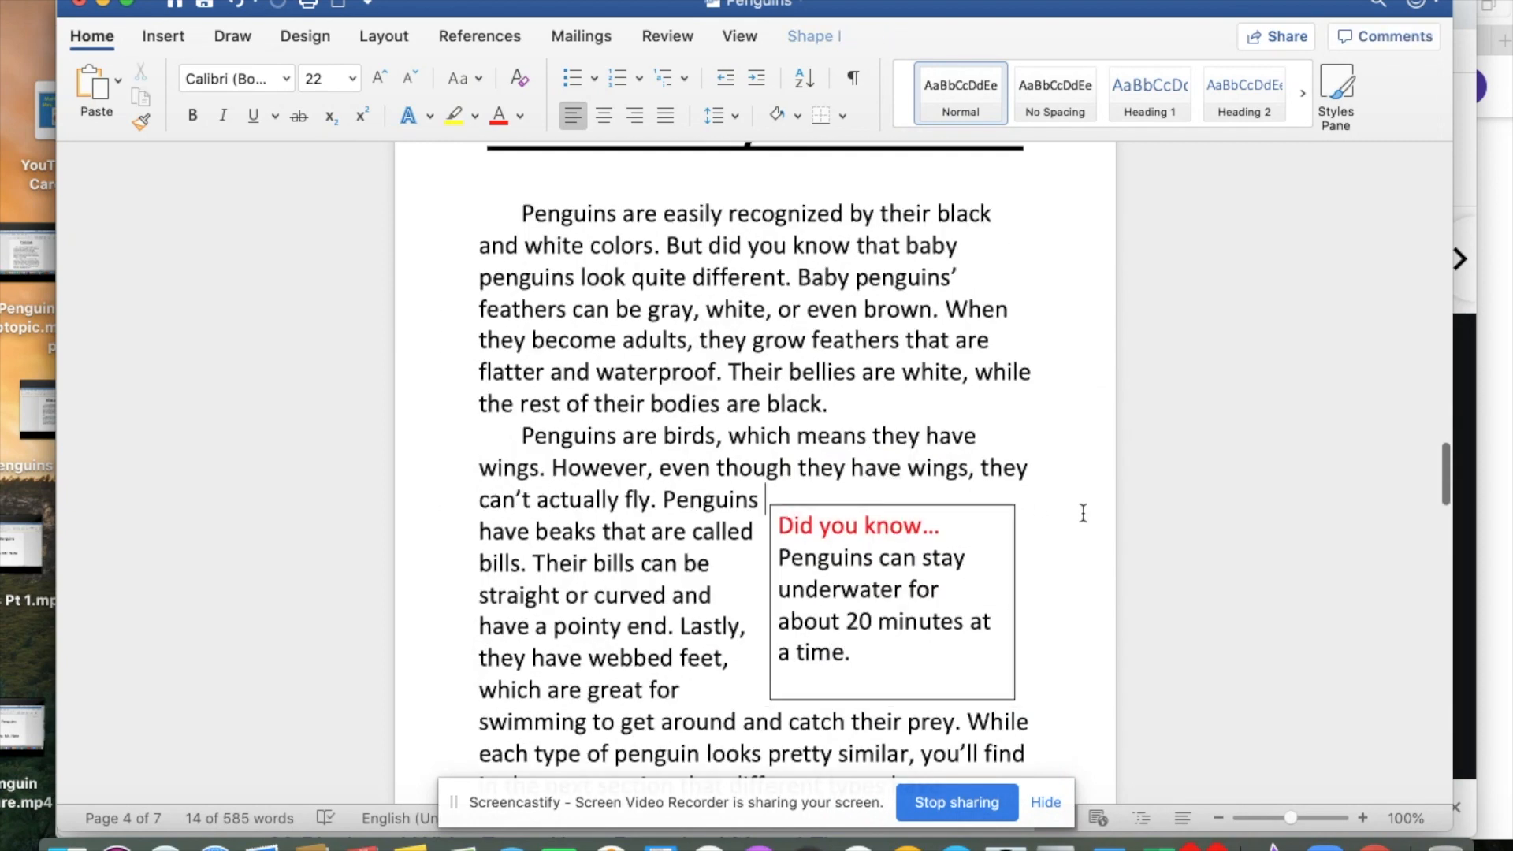
click(1014, 550)
double_click(1014, 551)
right_click(1013, 547)
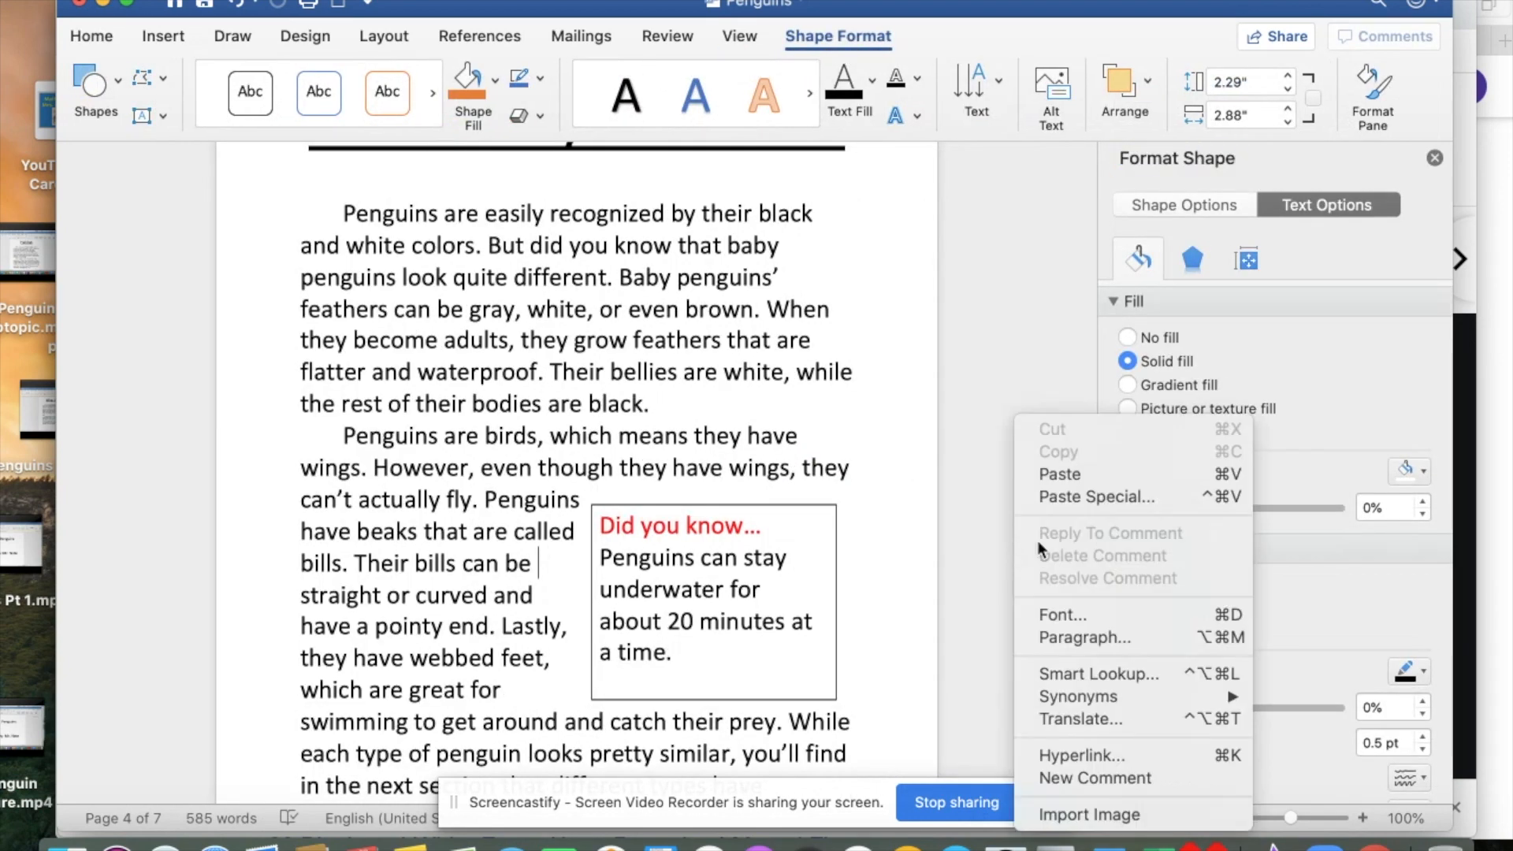
click(1265, 555)
click(1036, 567)
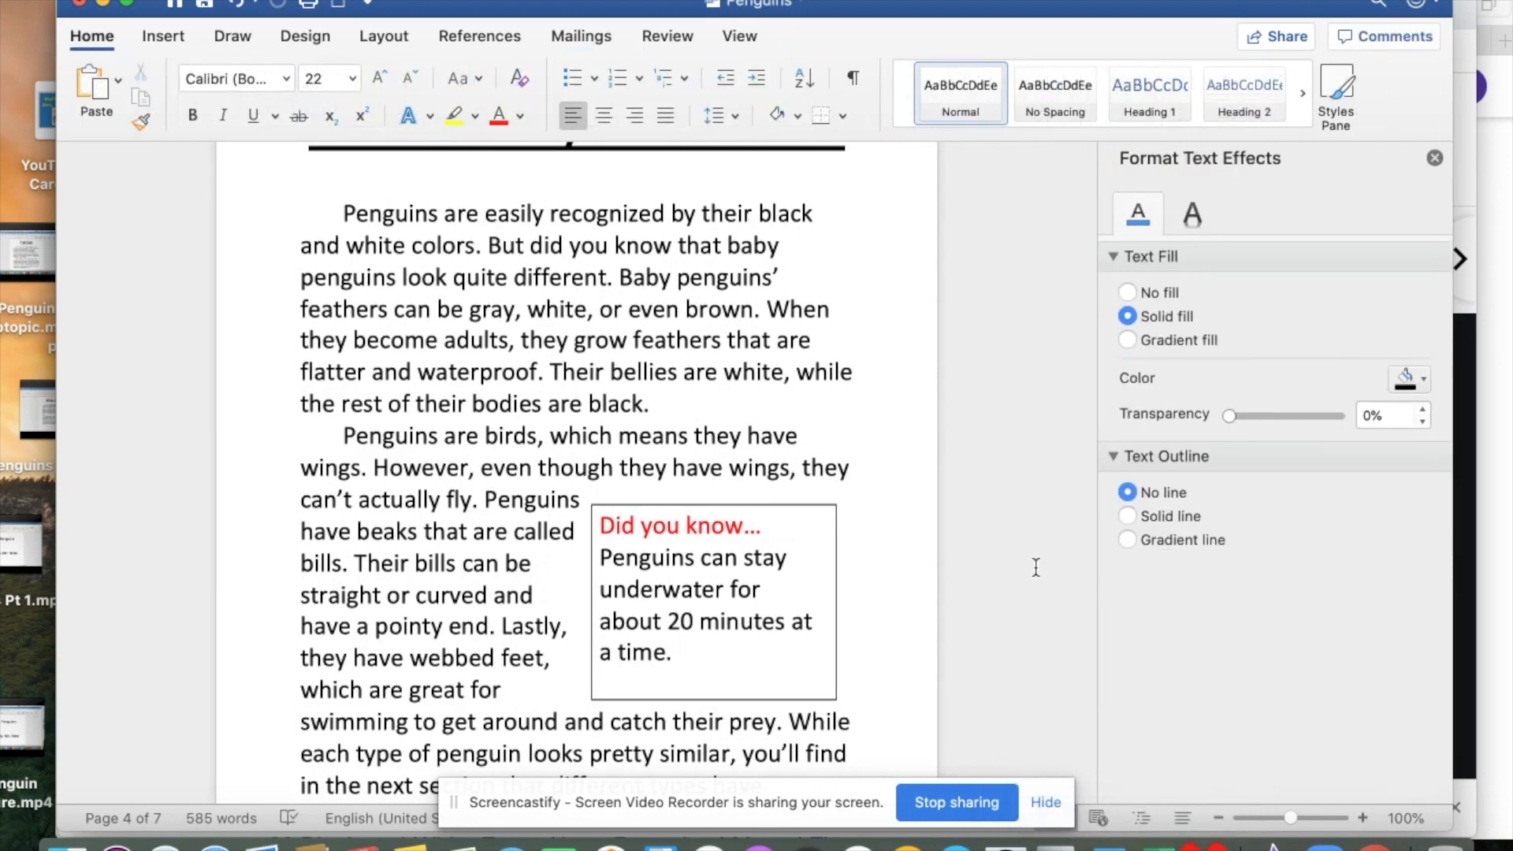
Open the shape formatting options for the "Did you know…" fact box and set its outline width to 4 pt
right_click(835, 569)
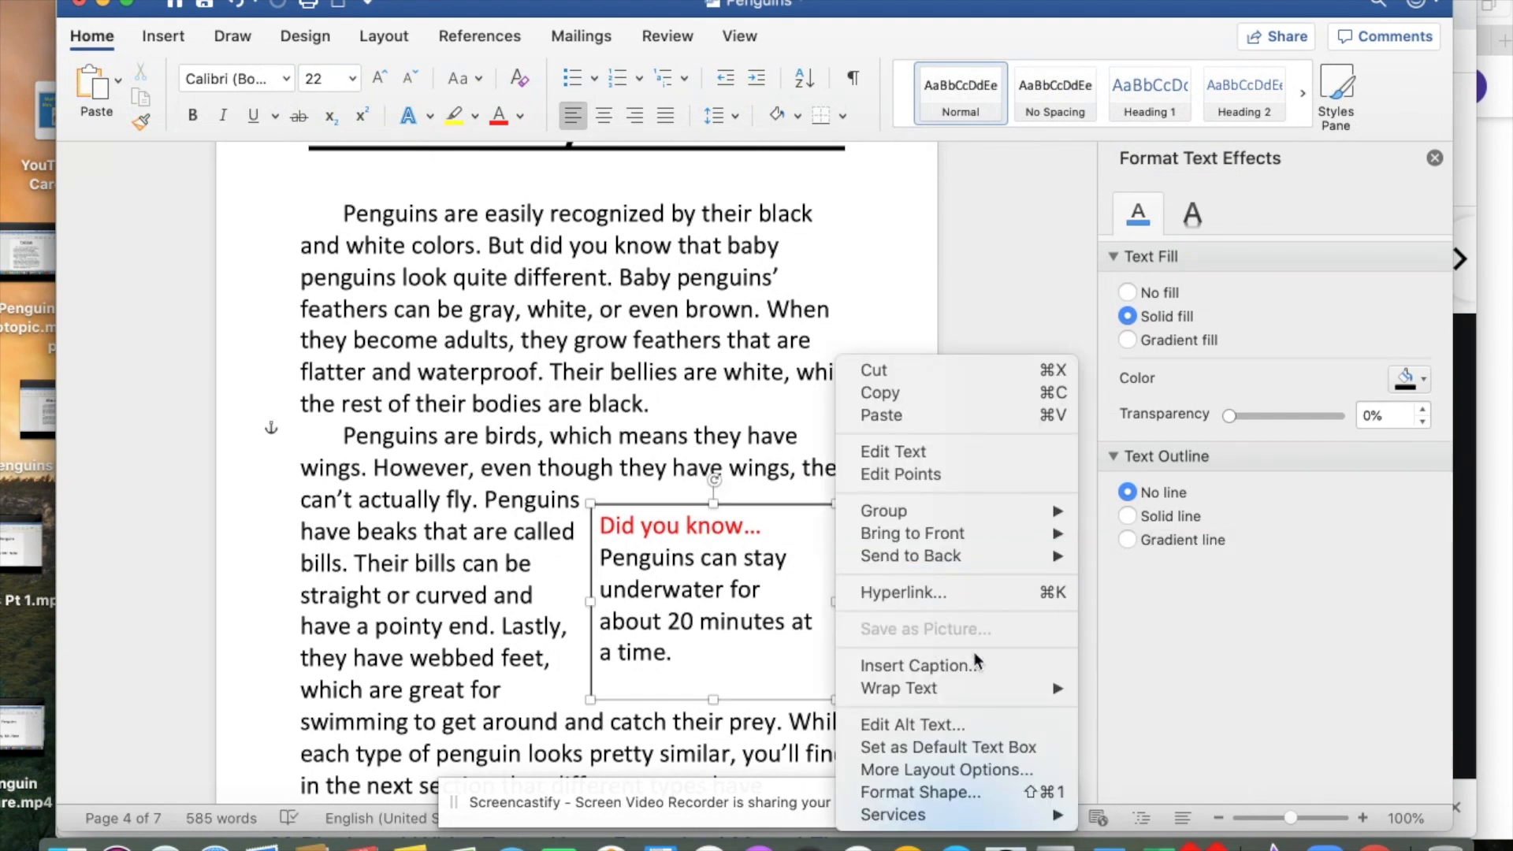
mouse_move(963, 695)
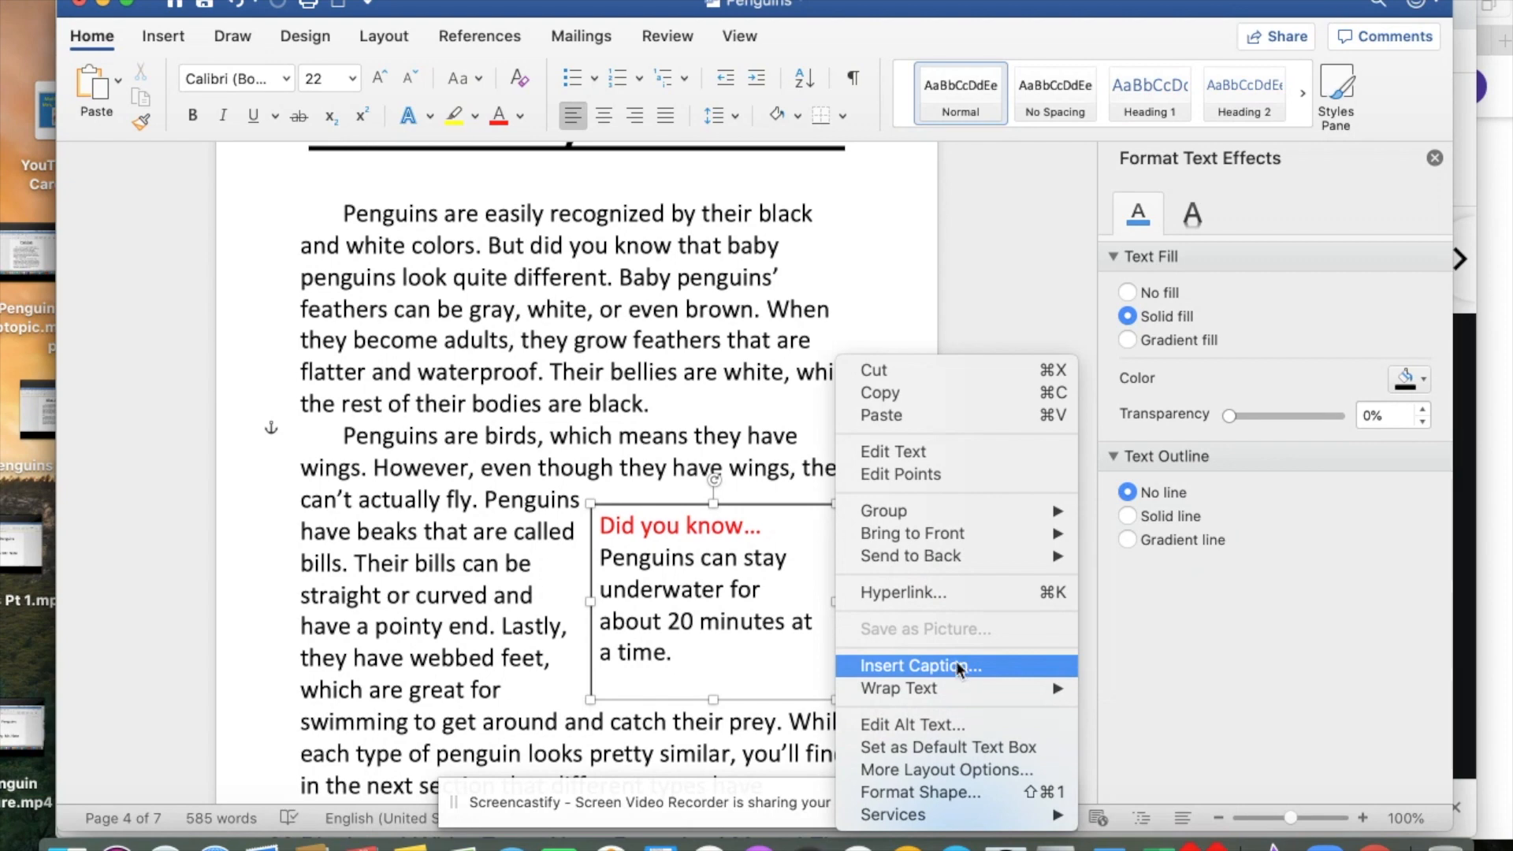
click(908, 793)
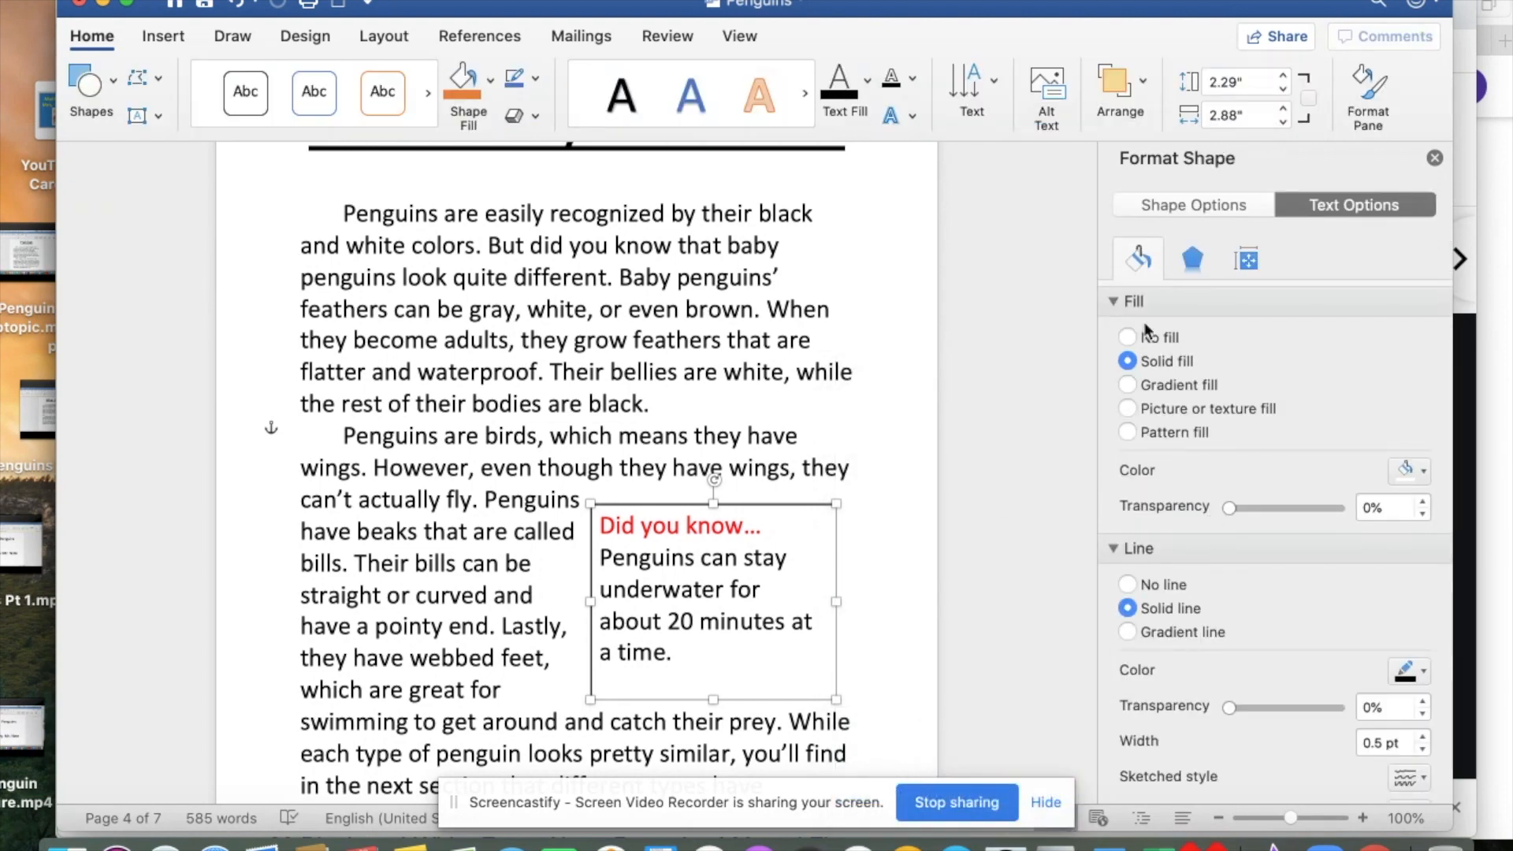
scroll(1322, 630, down, 2)
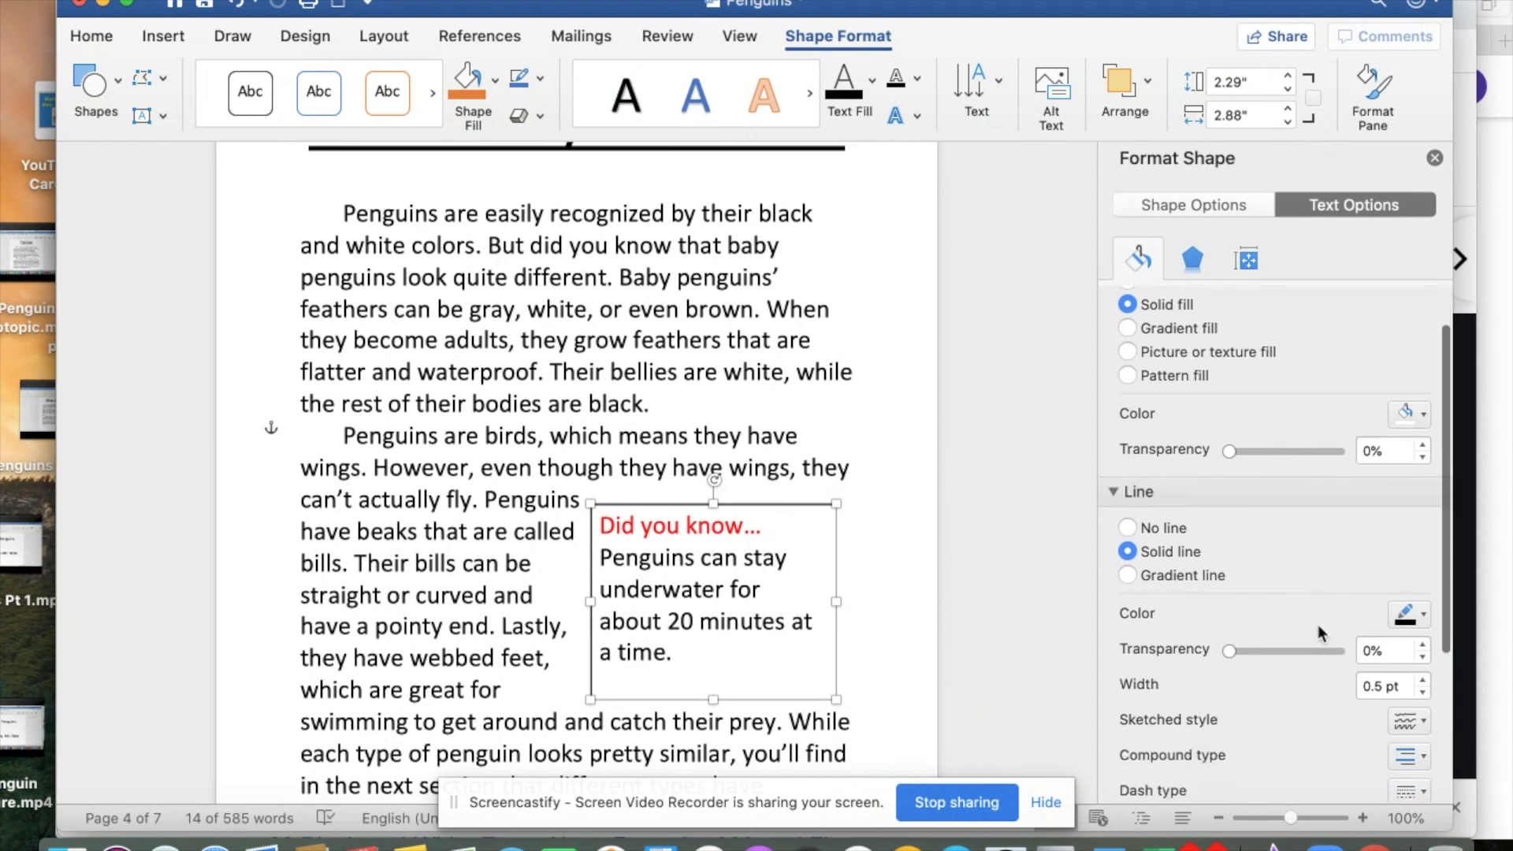
click(1423, 677)
click(1423, 677)
click(1423, 677)
click(1423, 677)
click(1423, 676)
click(1423, 677)
click(1423, 677)
click(1422, 677)
Color the fact box's outline blue and fill the box with yellow
click(1423, 611)
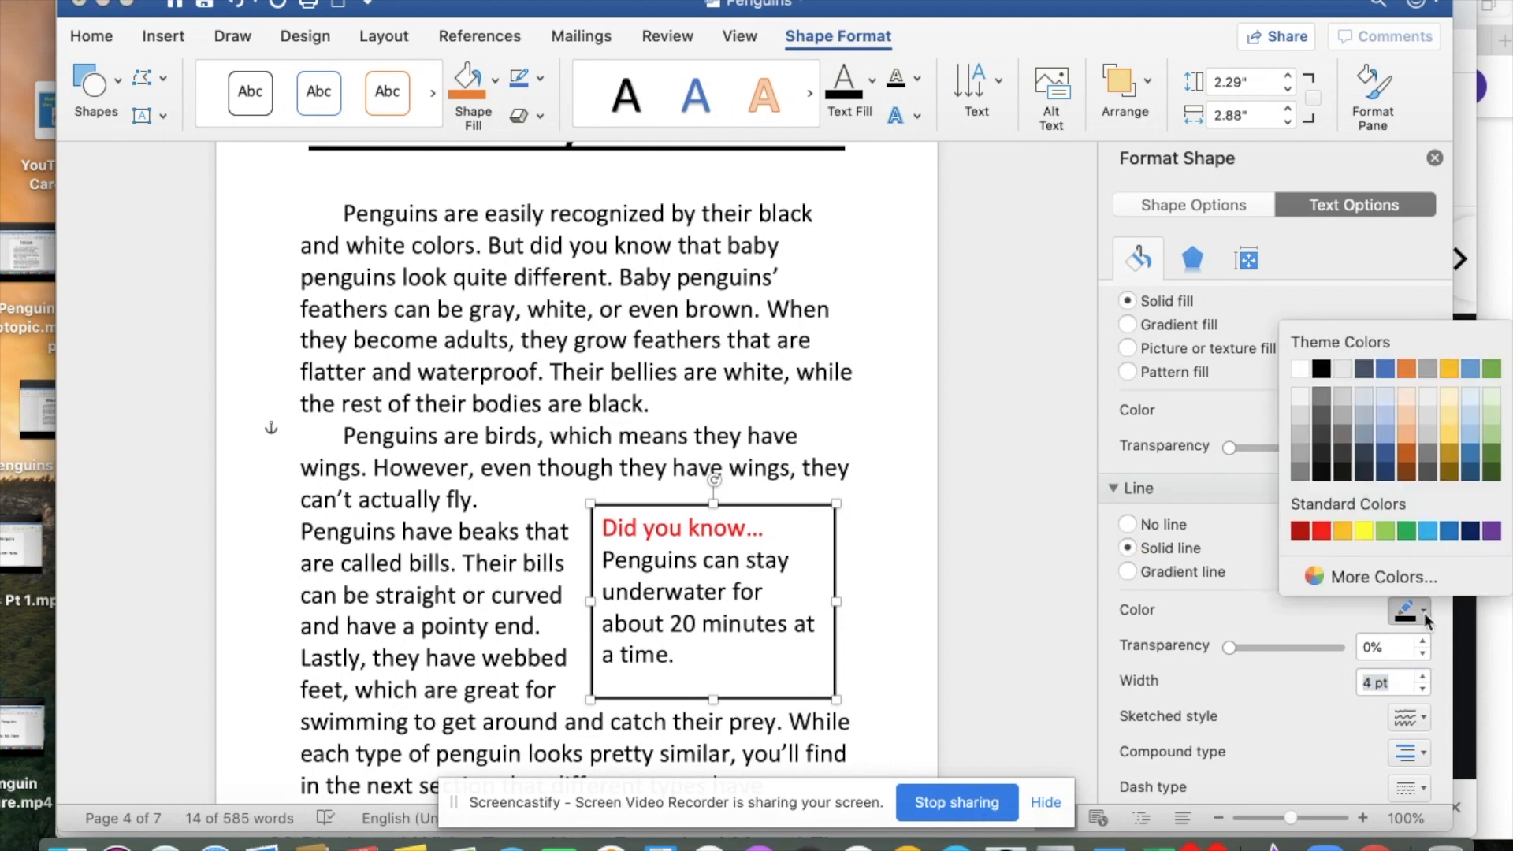
click(1385, 369)
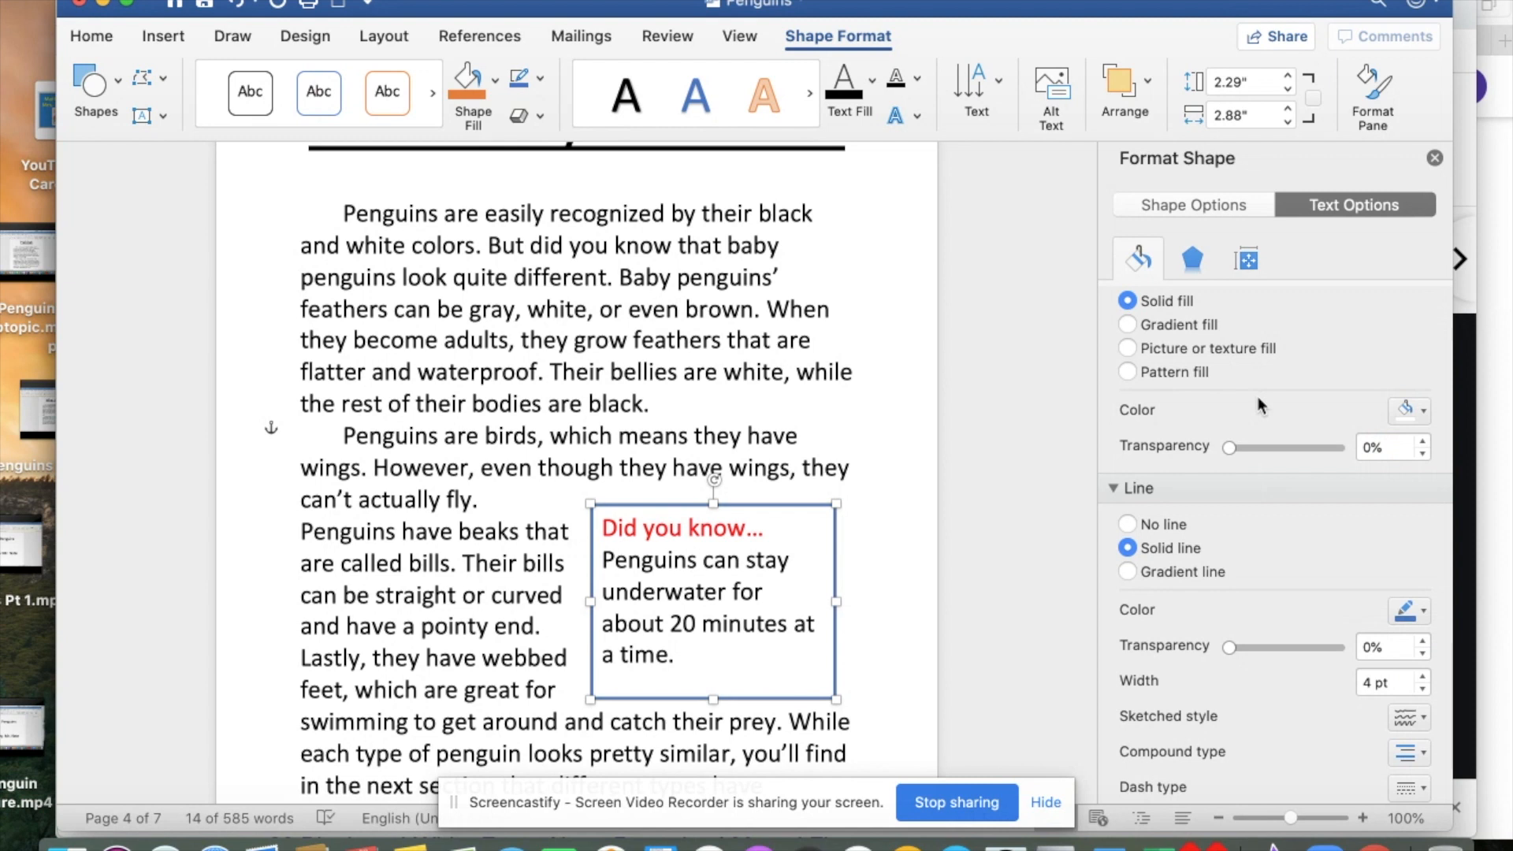
click(1423, 411)
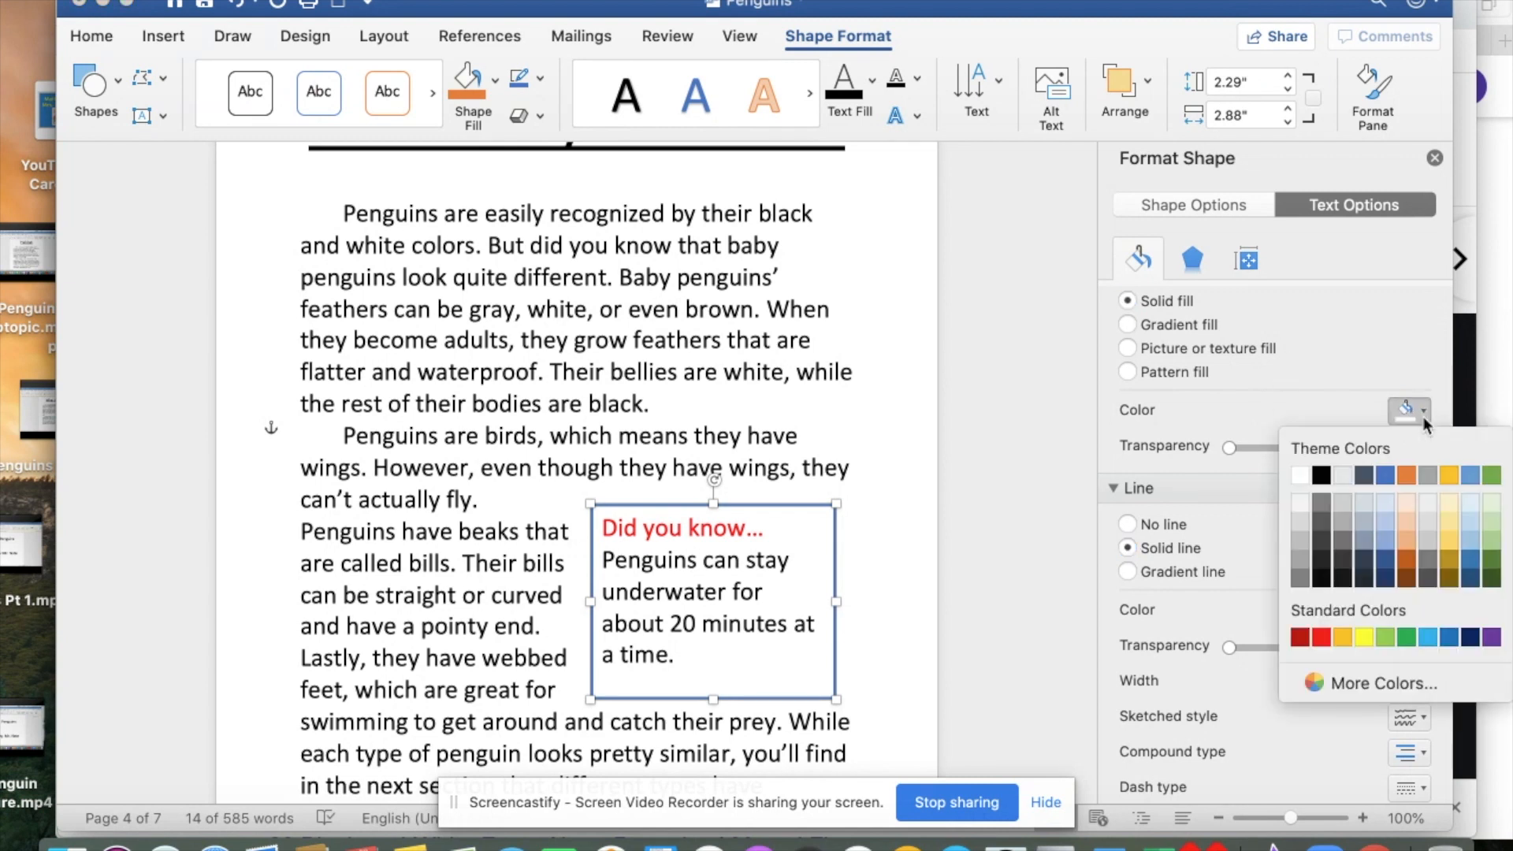
click(1364, 639)
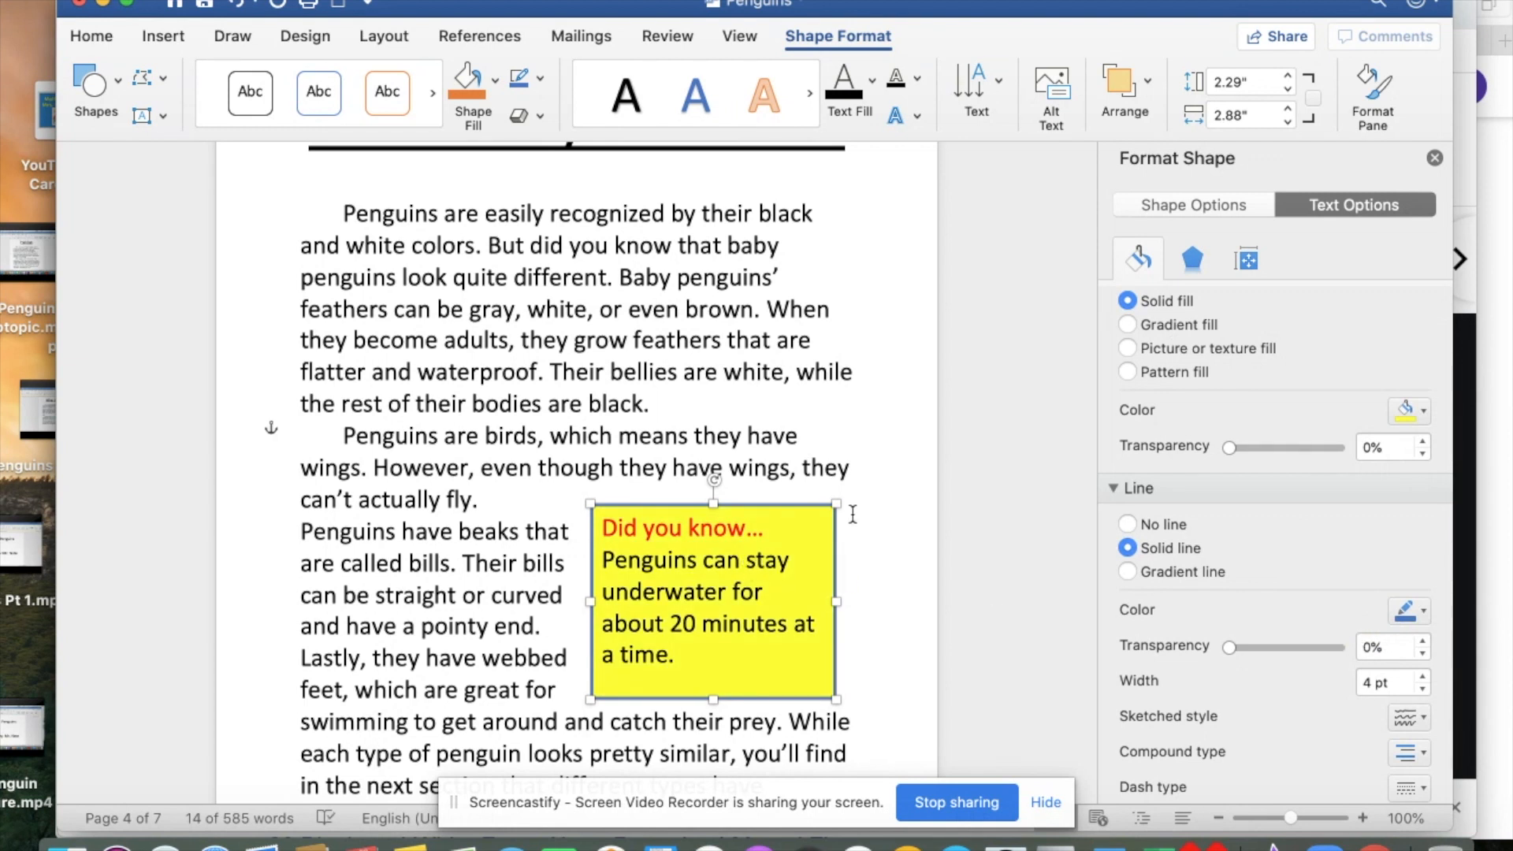
click(883, 518)
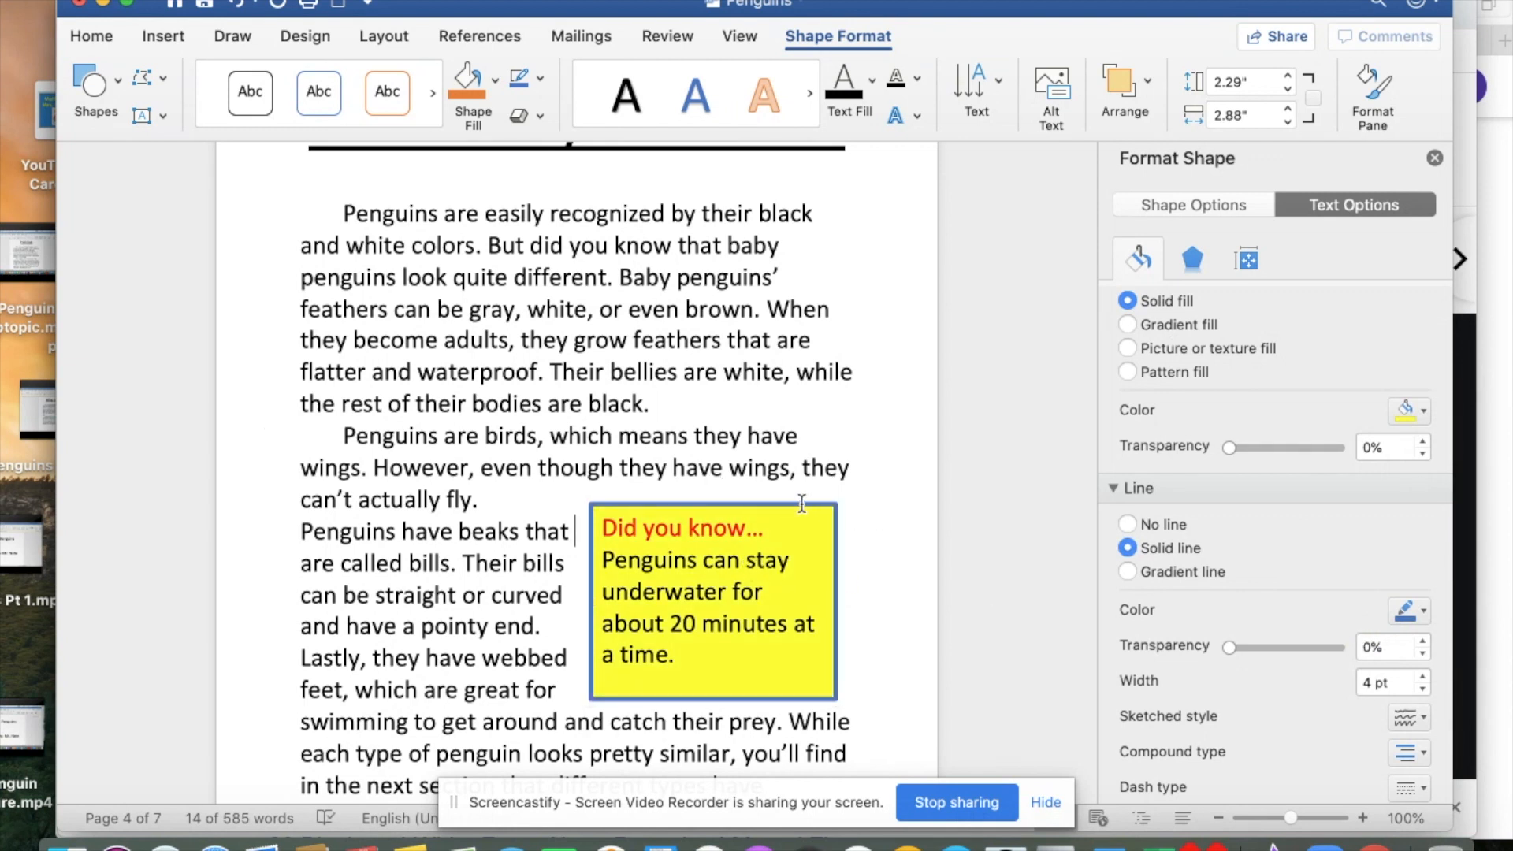
Nudge the fact box slightly up and to the right within the second paragraph, keeping it near the right margin
drag(801, 504, 811, 497)
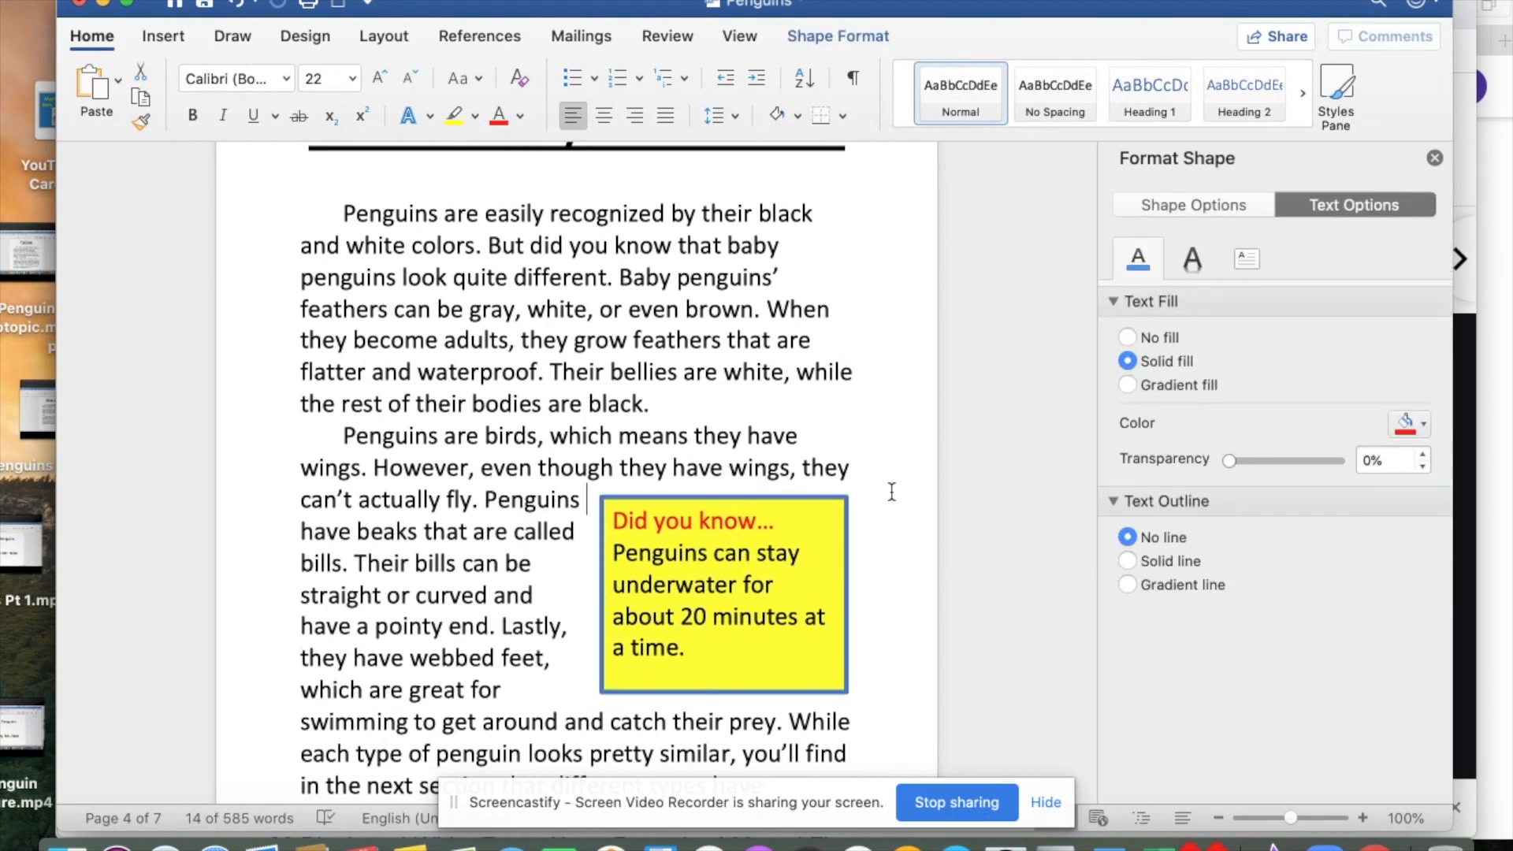
scroll(891, 492, up, 3)
scroll(891, 492, down, 3)
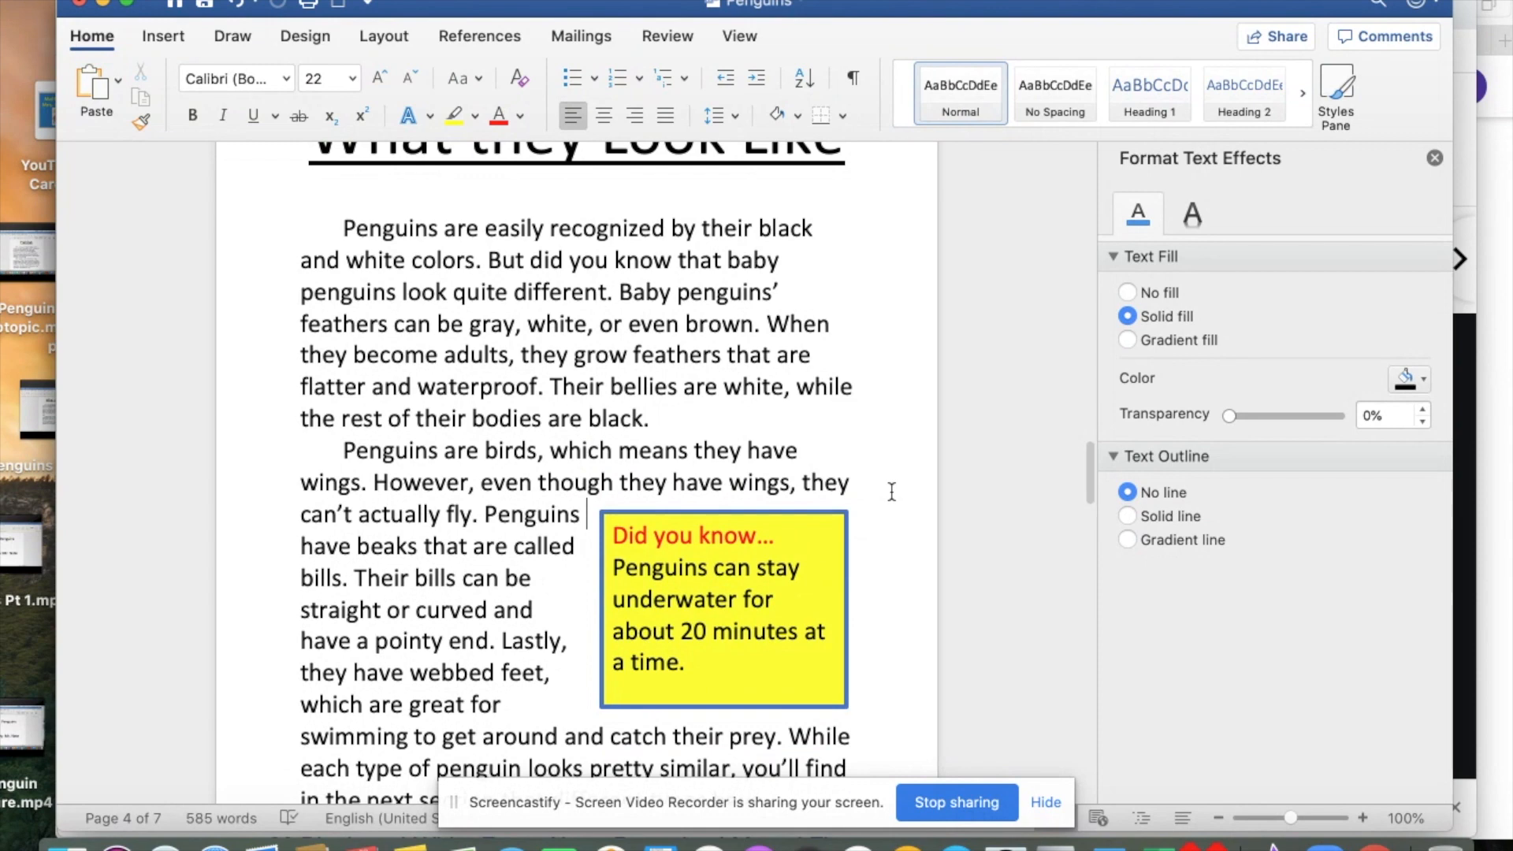